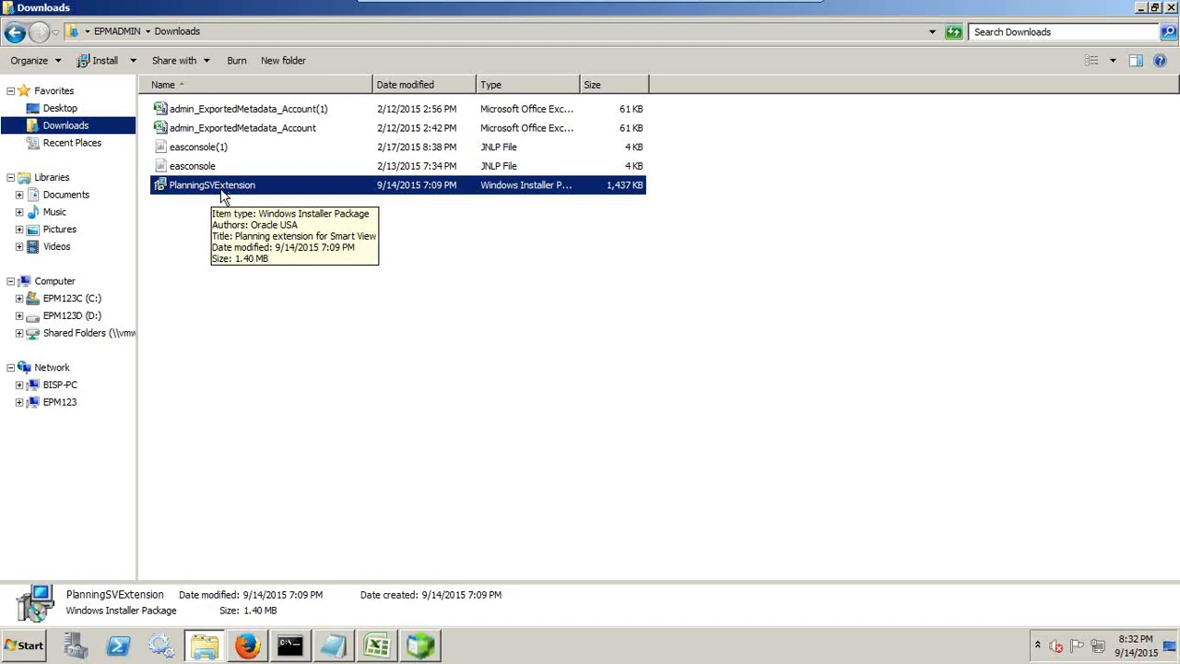
# Step: Switch to Excel and review the active Oracle Smart View add-ins in Excel Options
pyautogui.click(378, 648)
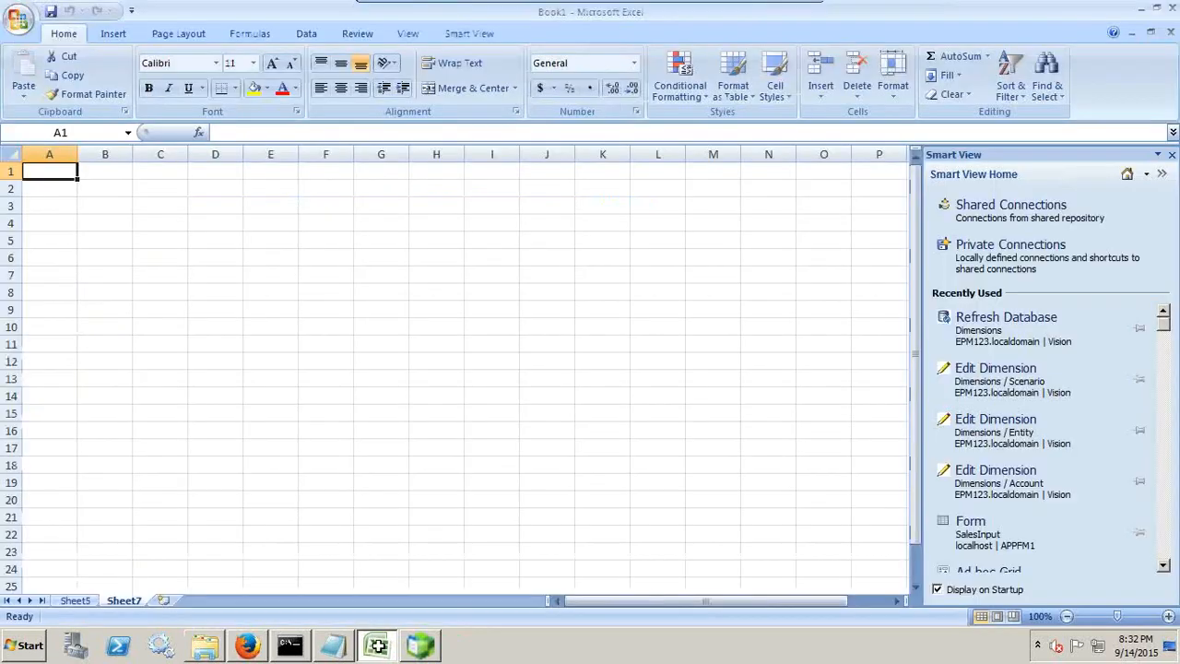
pyautogui.click(472, 34)
pyautogui.click(18, 20)
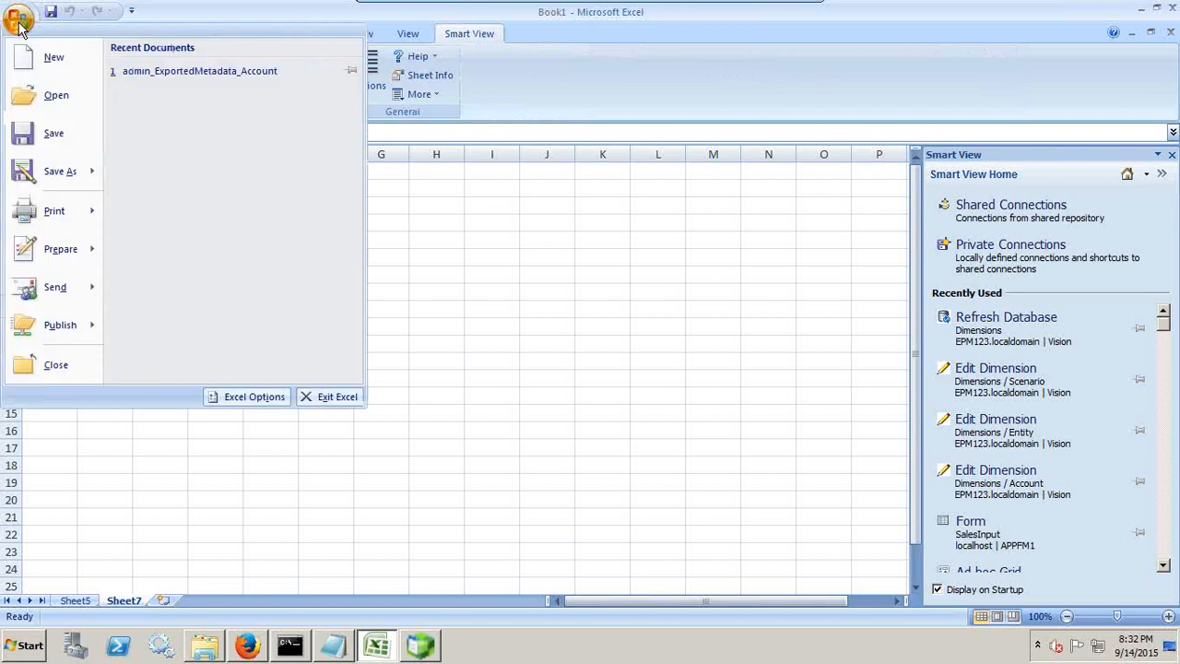
pyautogui.click(240, 402)
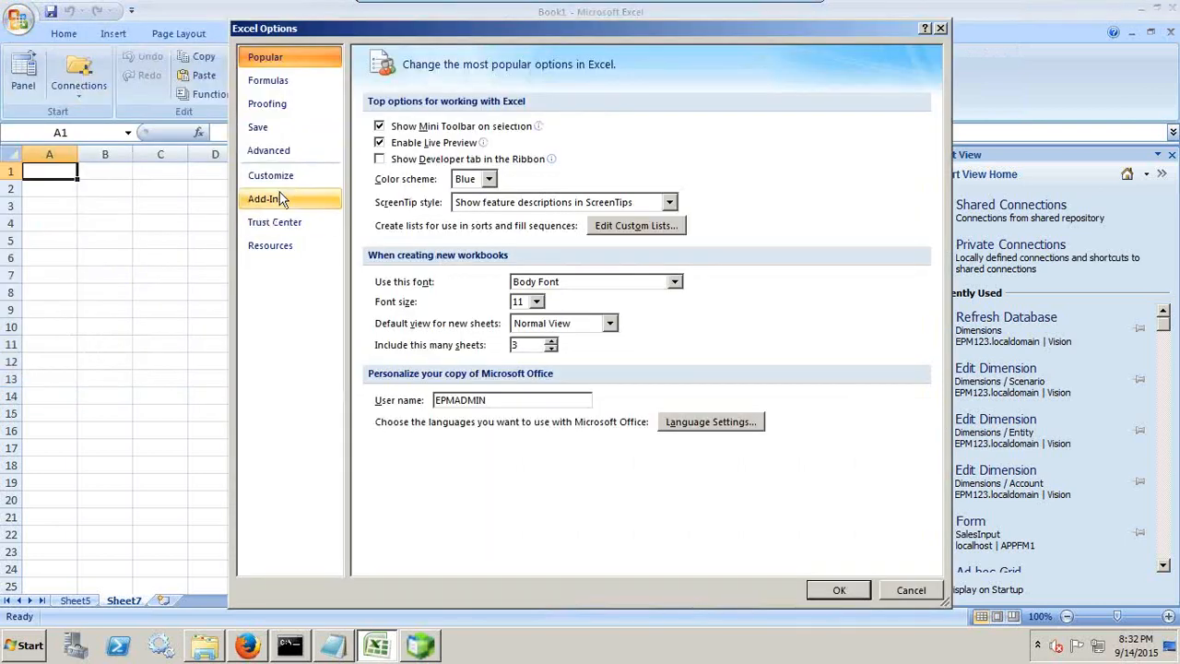
pyautogui.click(279, 199)
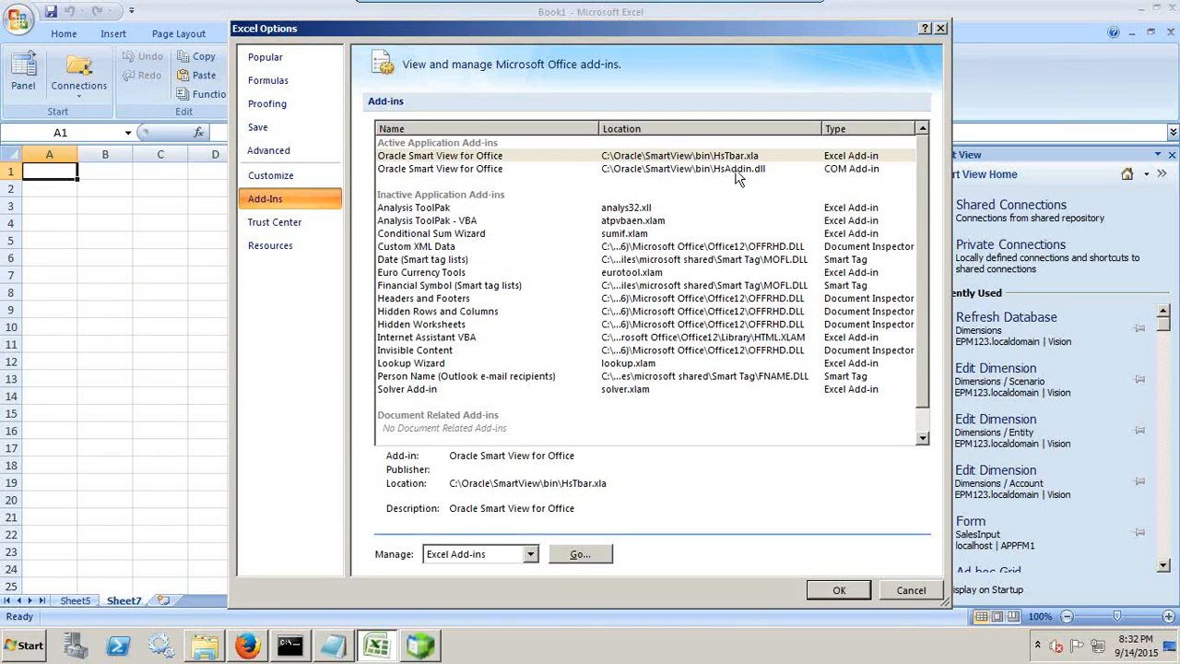
pyautogui.click(840, 590)
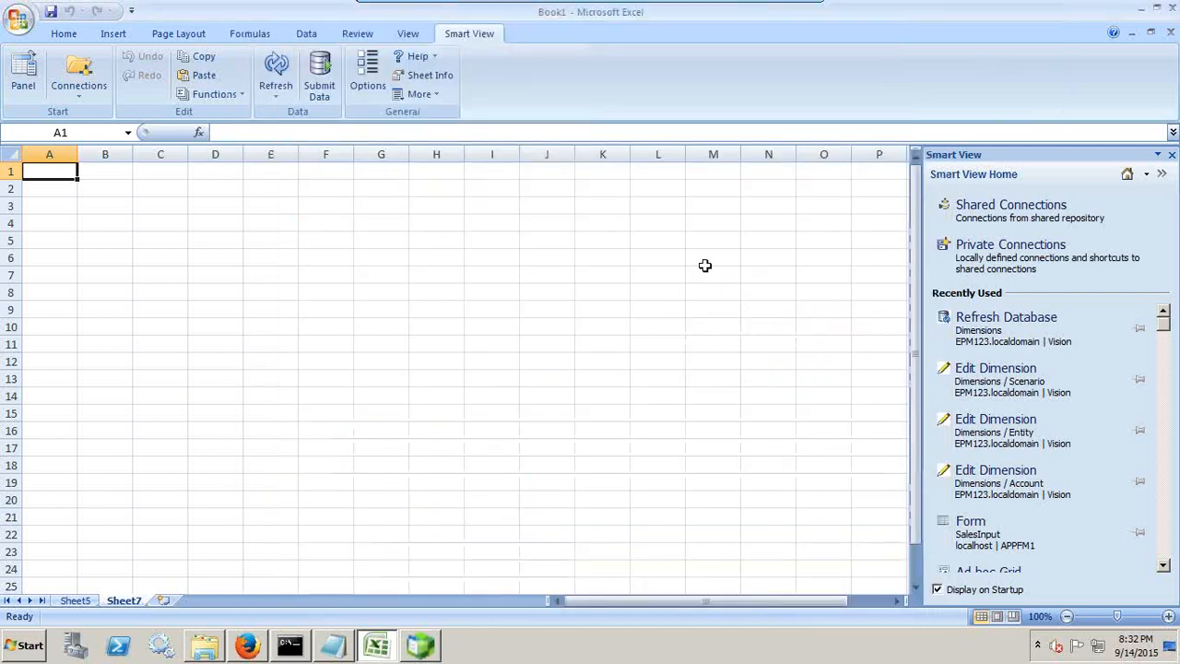
# Step: Sign in to Shared Connections with the user name and account password, and select Oracle Hyperion Planning, Fusion Edition as the server
pyautogui.click(1069, 226)
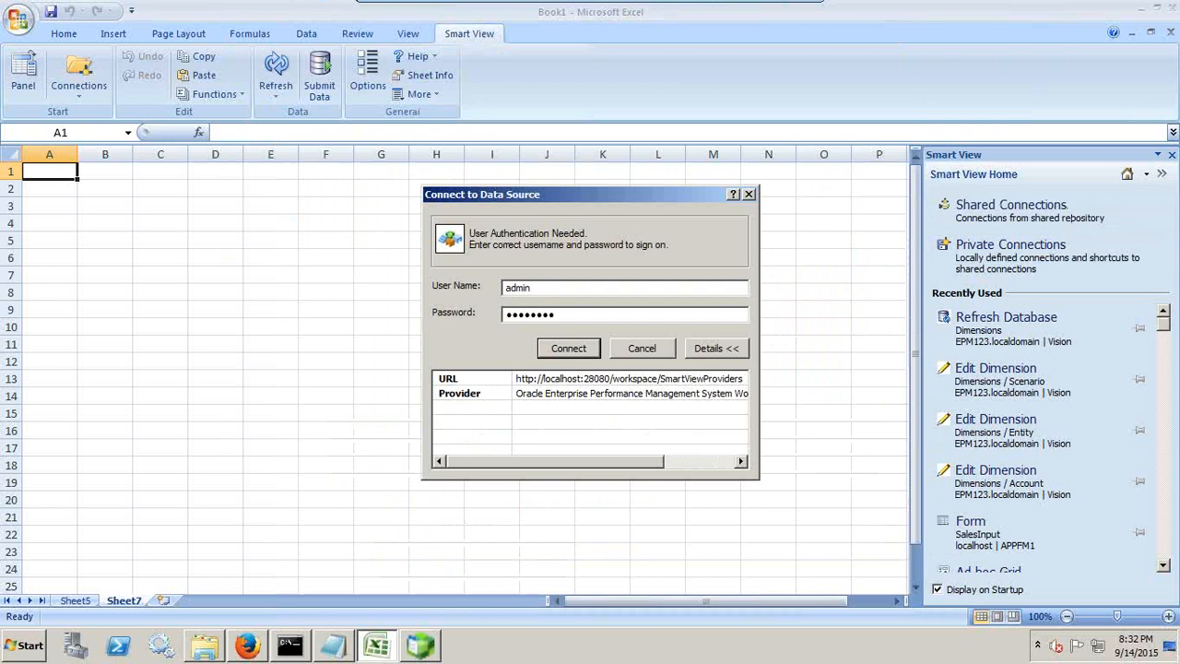
pyautogui.press('Return')
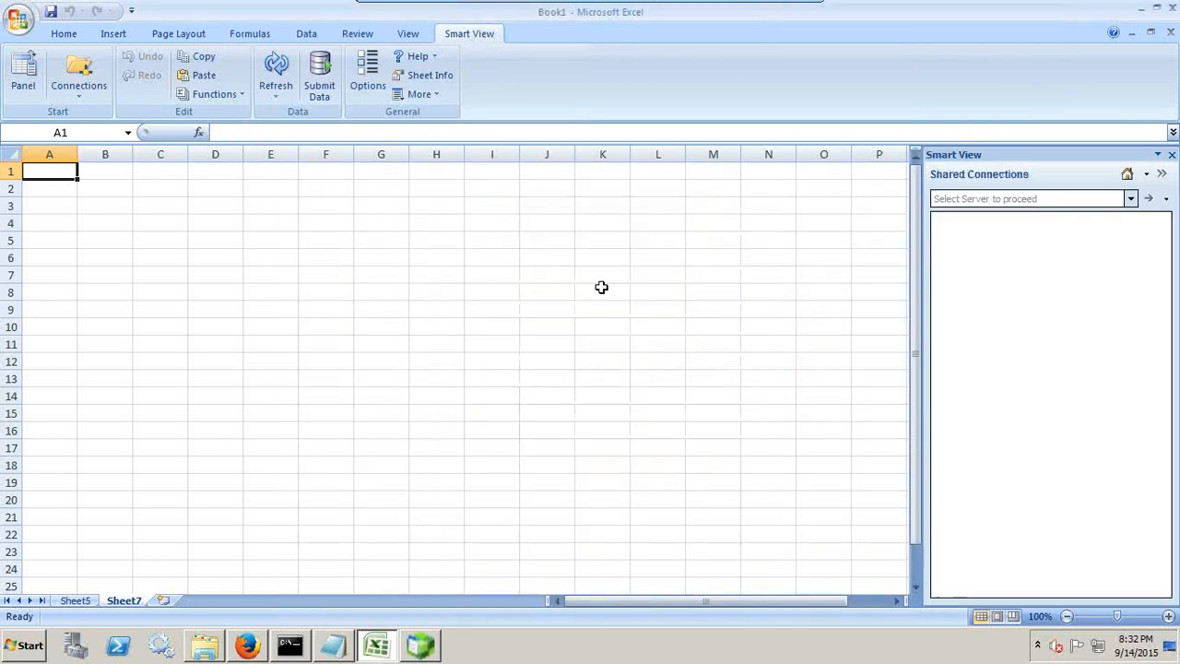
pyautogui.click(1134, 198)
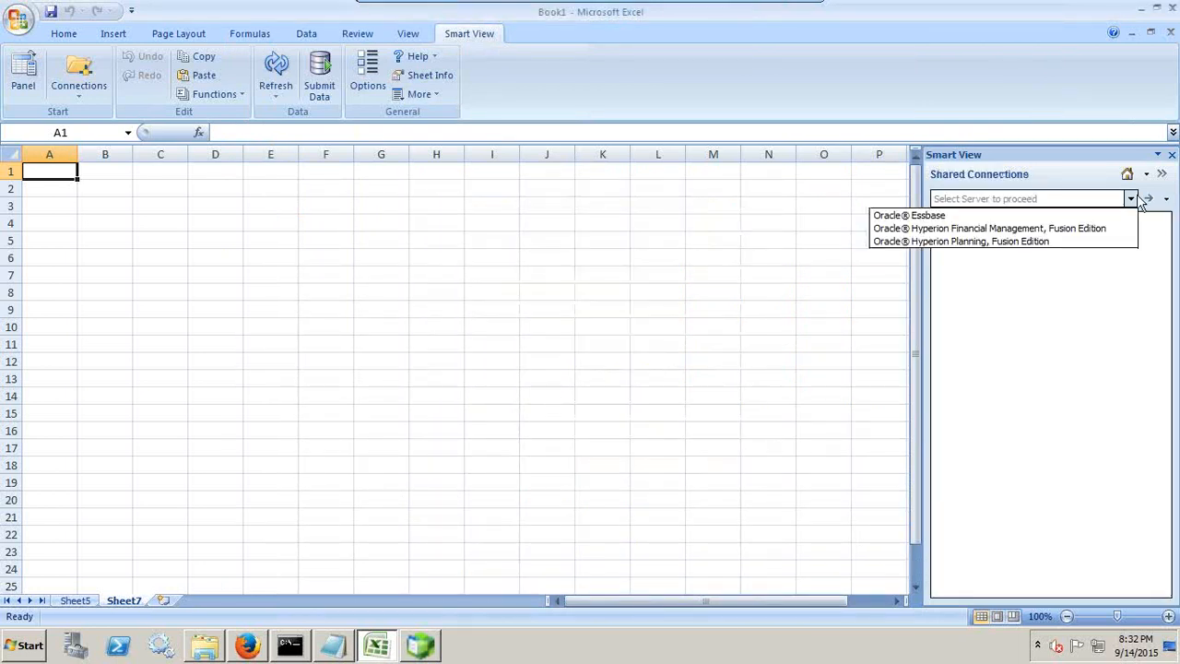
pyautogui.click(1019, 243)
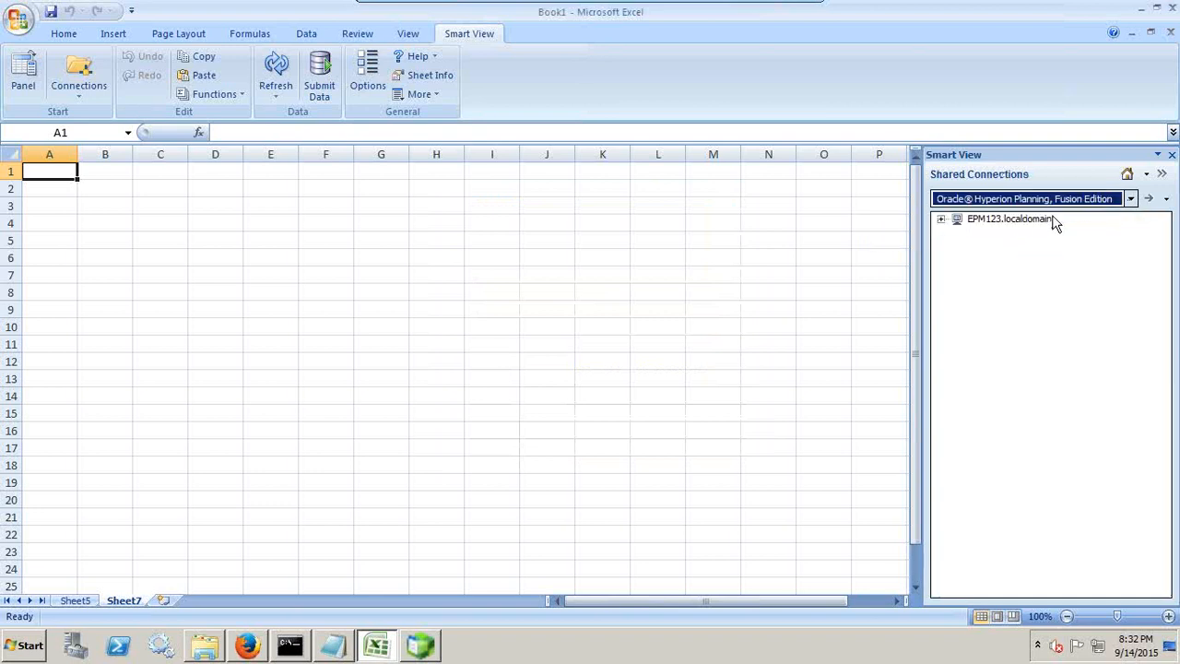
# Step: Expand the Vision application's dimensions under EPM123.localdomain and open the Scenario dimension for editing
pyautogui.click(940, 220)
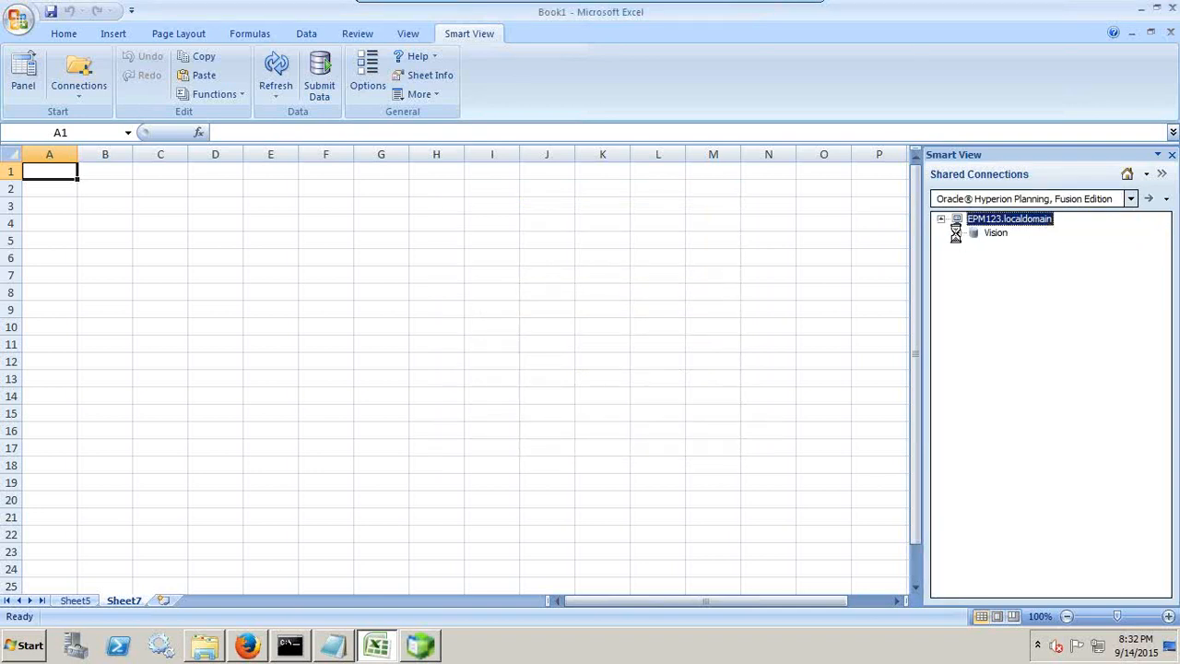
pyautogui.click(957, 232)
pyautogui.click(1010, 247)
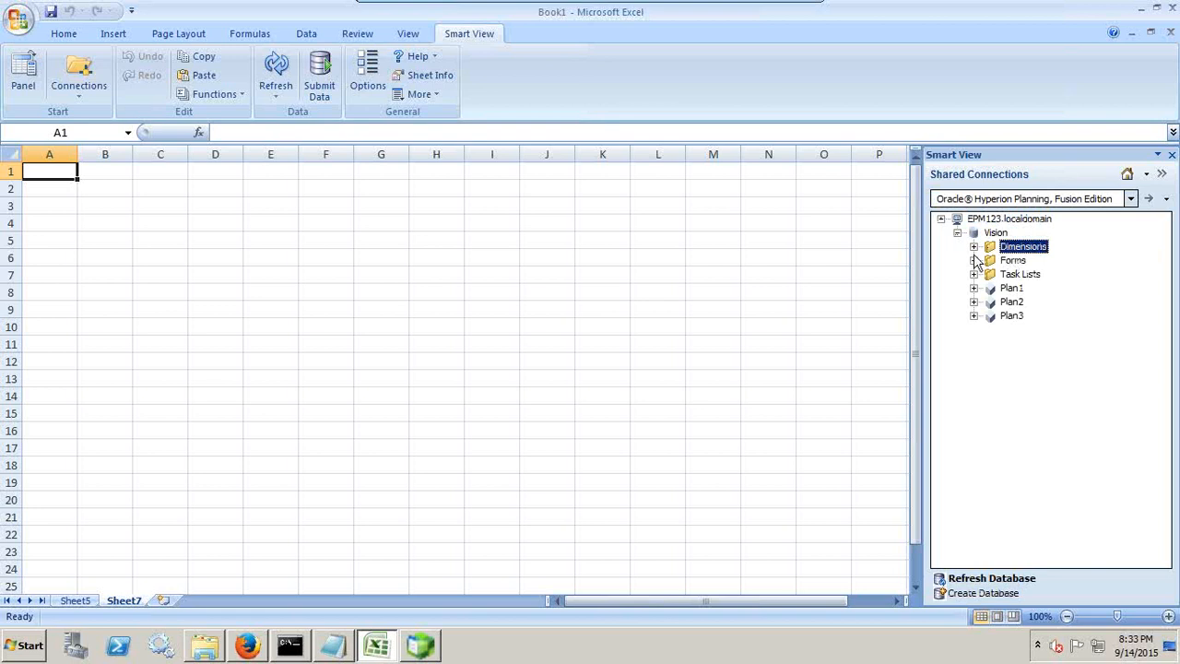
pyautogui.click(973, 247)
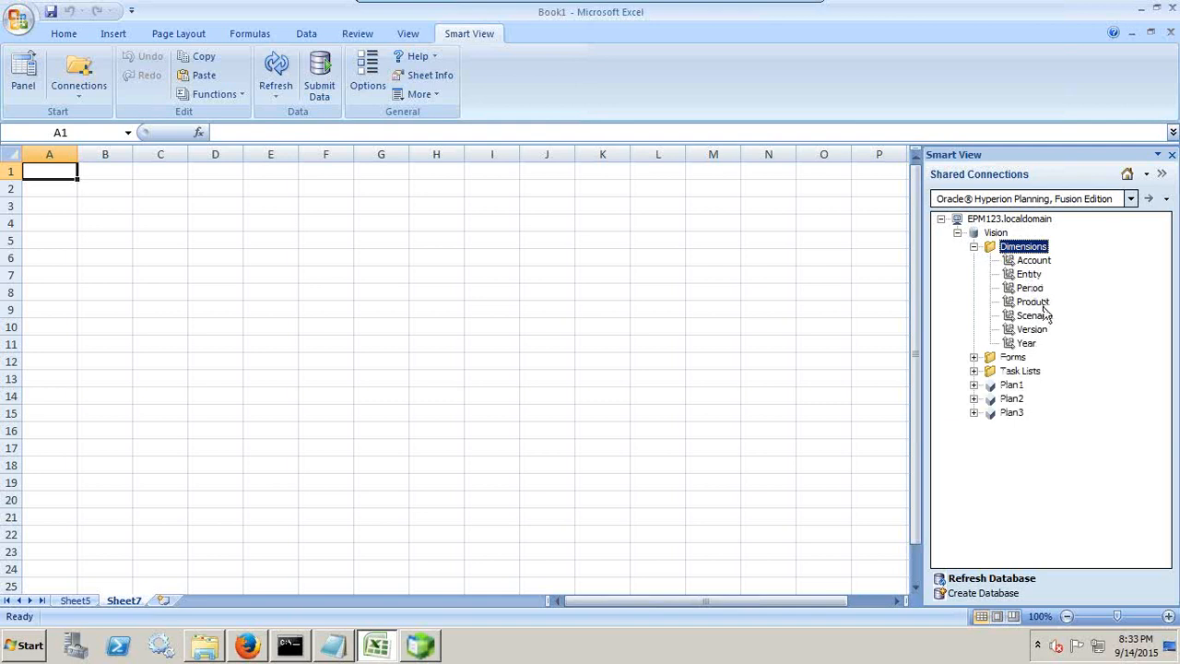
pyautogui.rightClick(1048, 319)
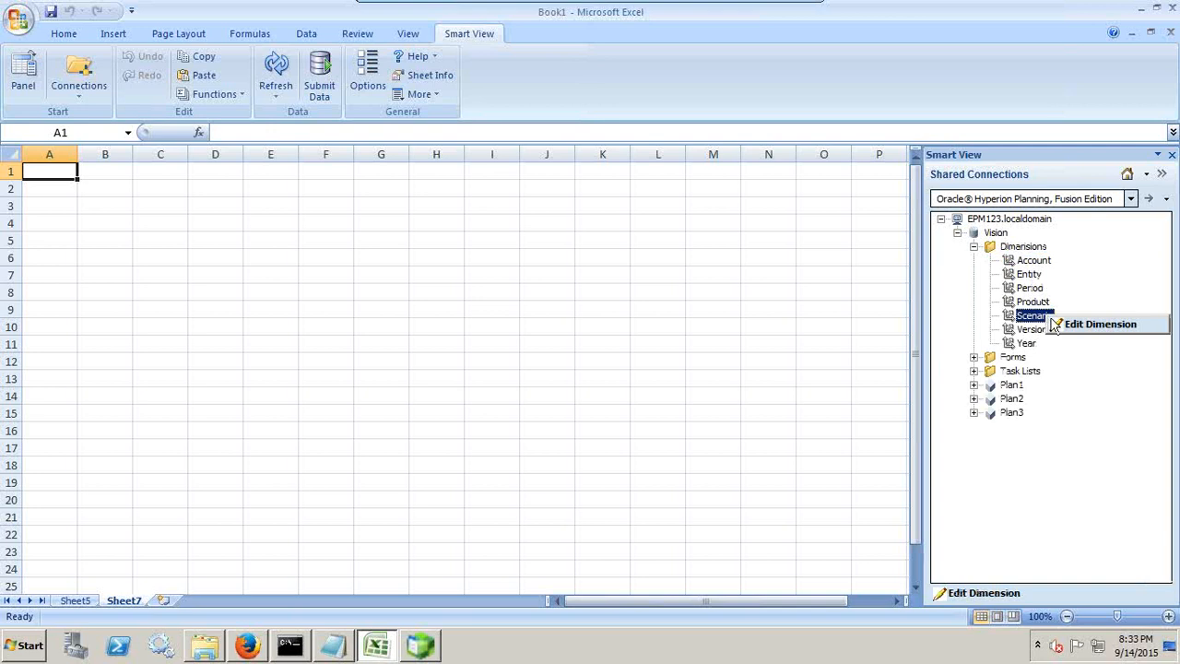
pyautogui.click(1096, 324)
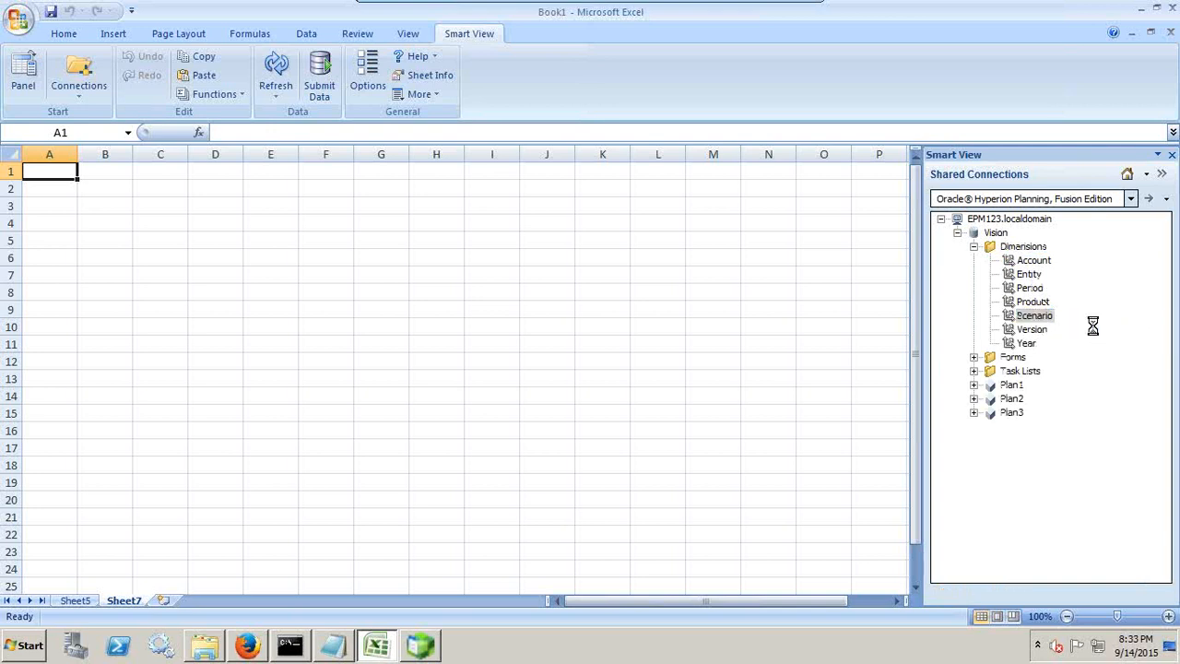
# Step: Widen columns A to D of the Scenario grid so the member names and property headers fit
pyautogui.click(73, 188)
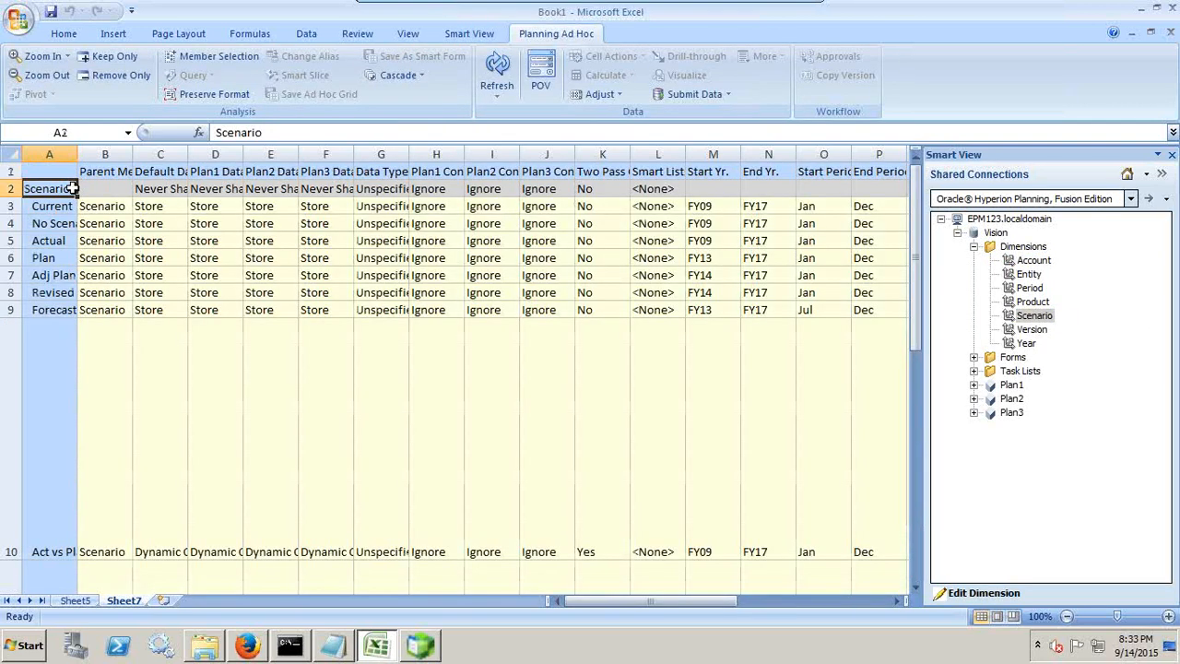
pyautogui.moveTo(78, 155); pyautogui.dragTo(114, 159)
pyautogui.moveTo(71, 204); pyautogui.dragTo(68, 310)
pyautogui.click(158, 172)
pyautogui.doubleClick(170, 154)
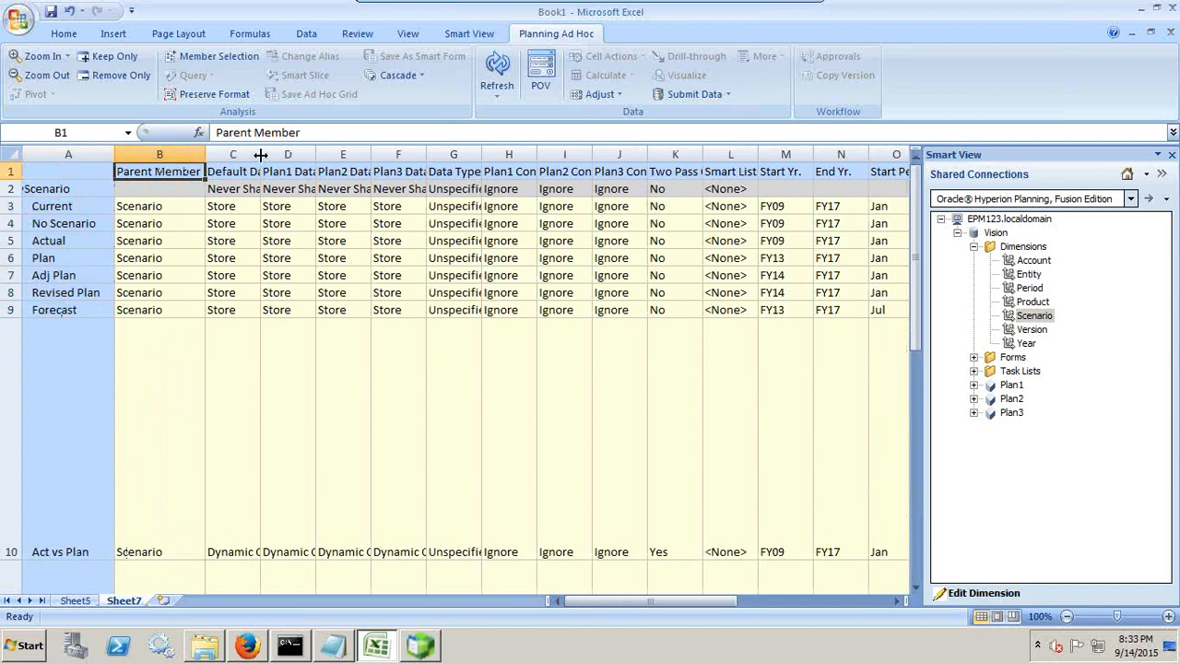
pyautogui.doubleClick(253, 153)
pyautogui.click(367, 155)
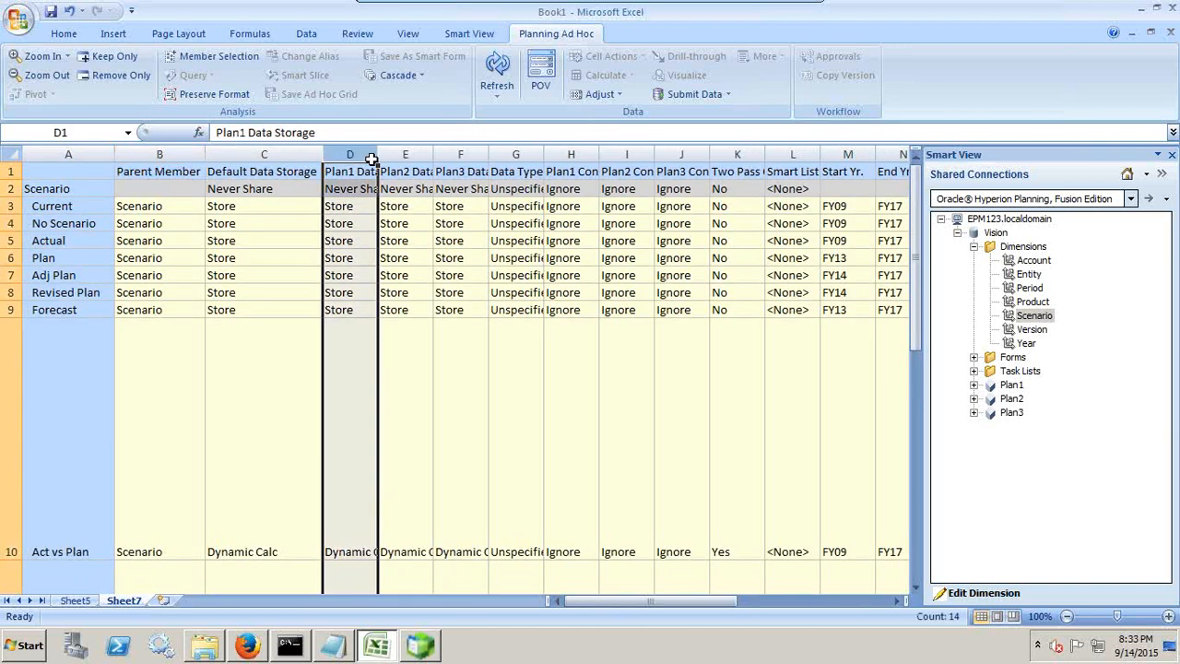
pyautogui.doubleClick(376, 154)
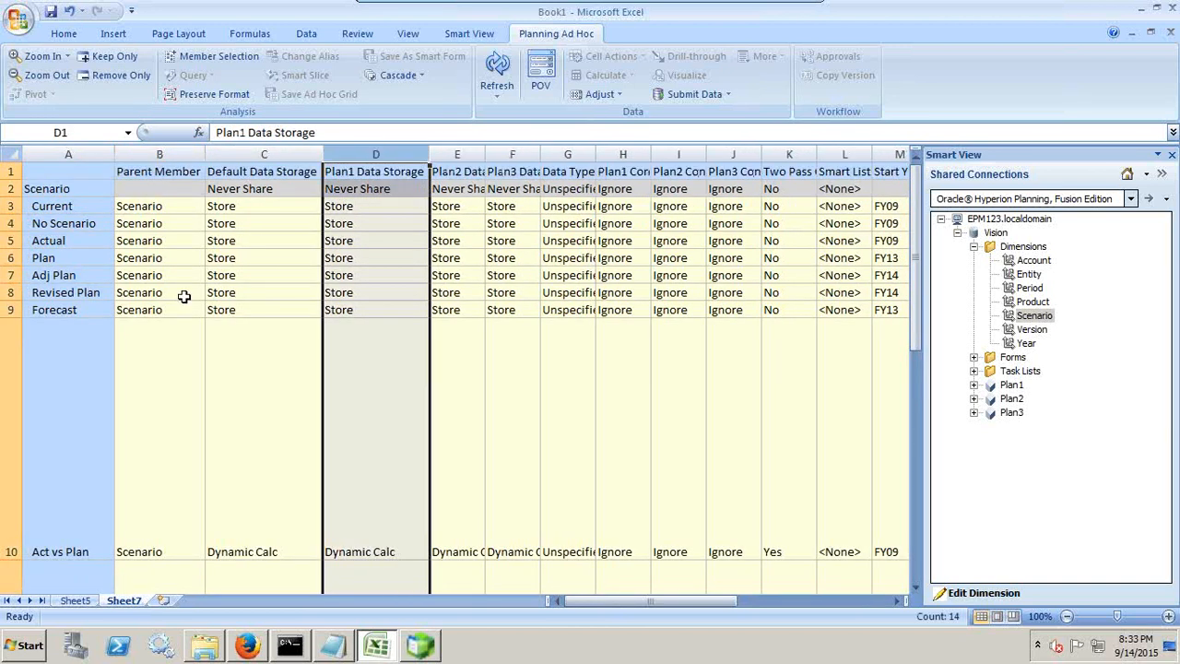
# Step: Copy the Plan Adj % member row, from the member name through column AC, into the empty row 15
pyautogui.scroll(-6, 184, 316)
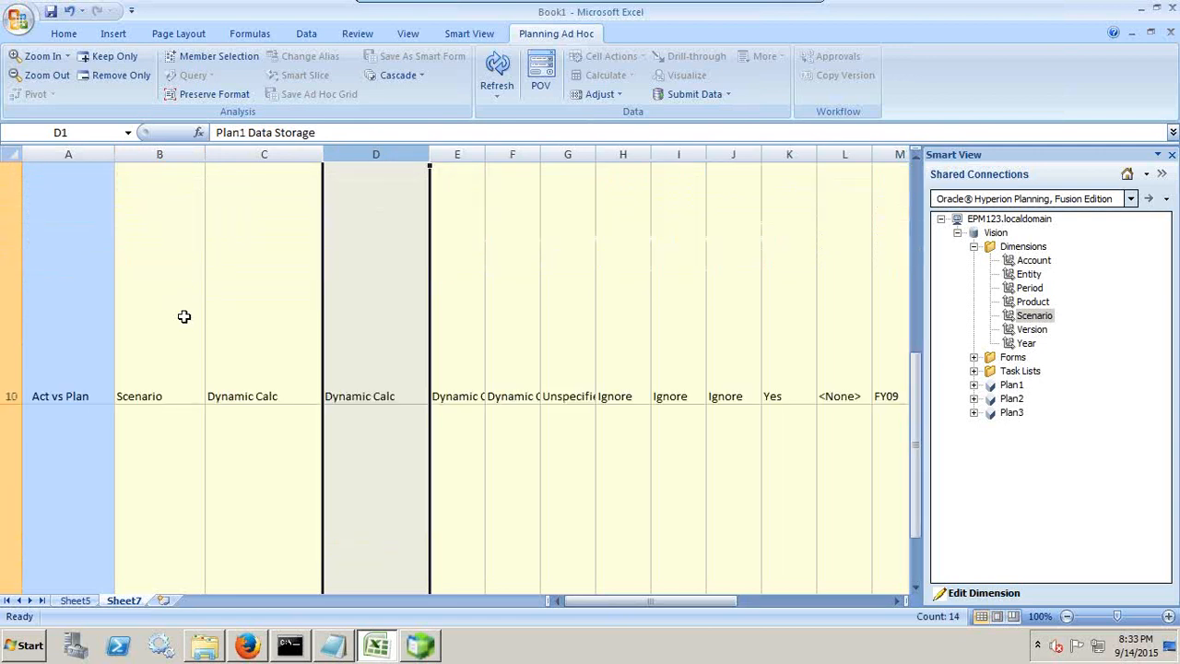
pyautogui.scroll(6, 184, 316)
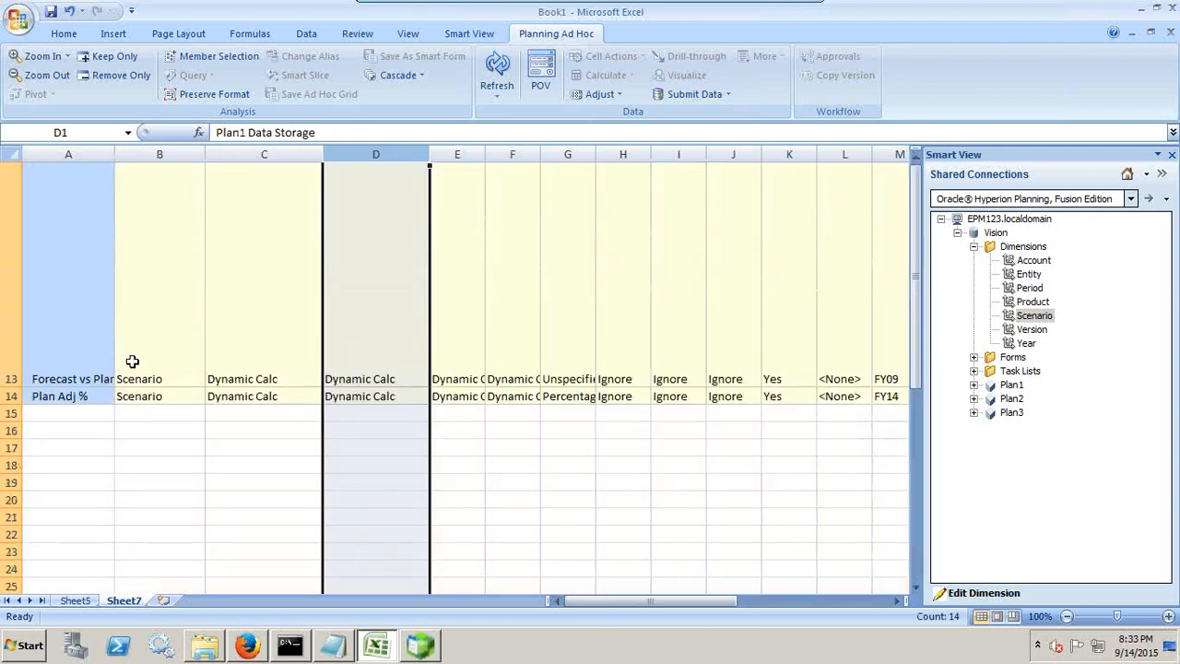
pyautogui.click(86, 413)
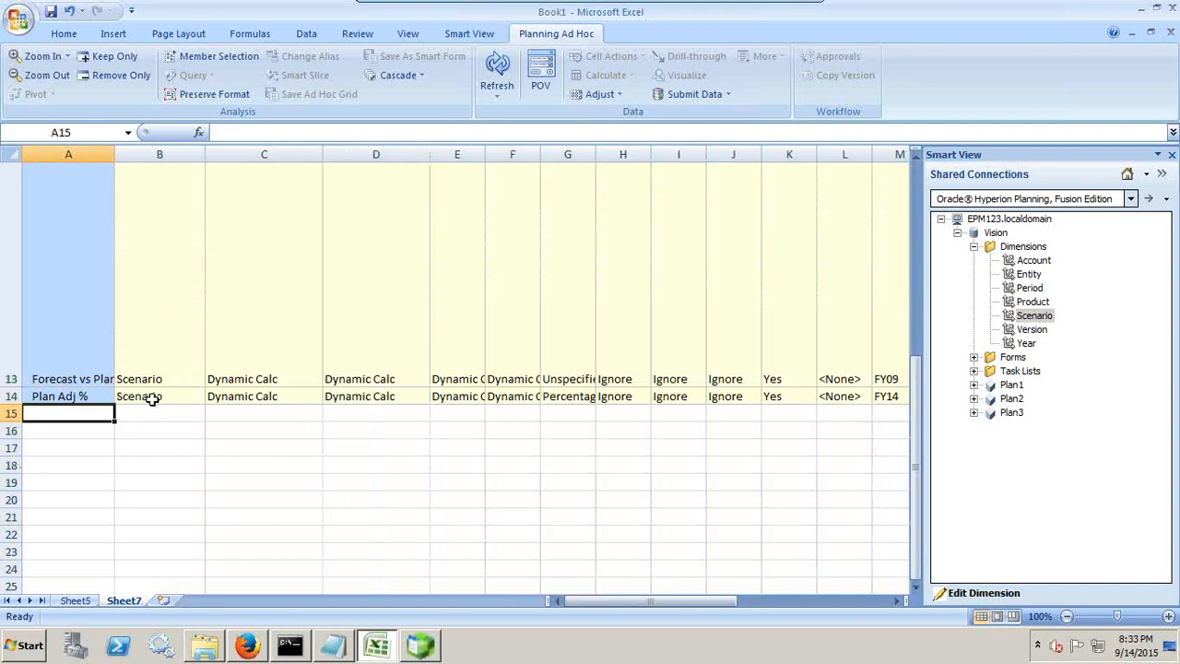
pyautogui.press('Up')
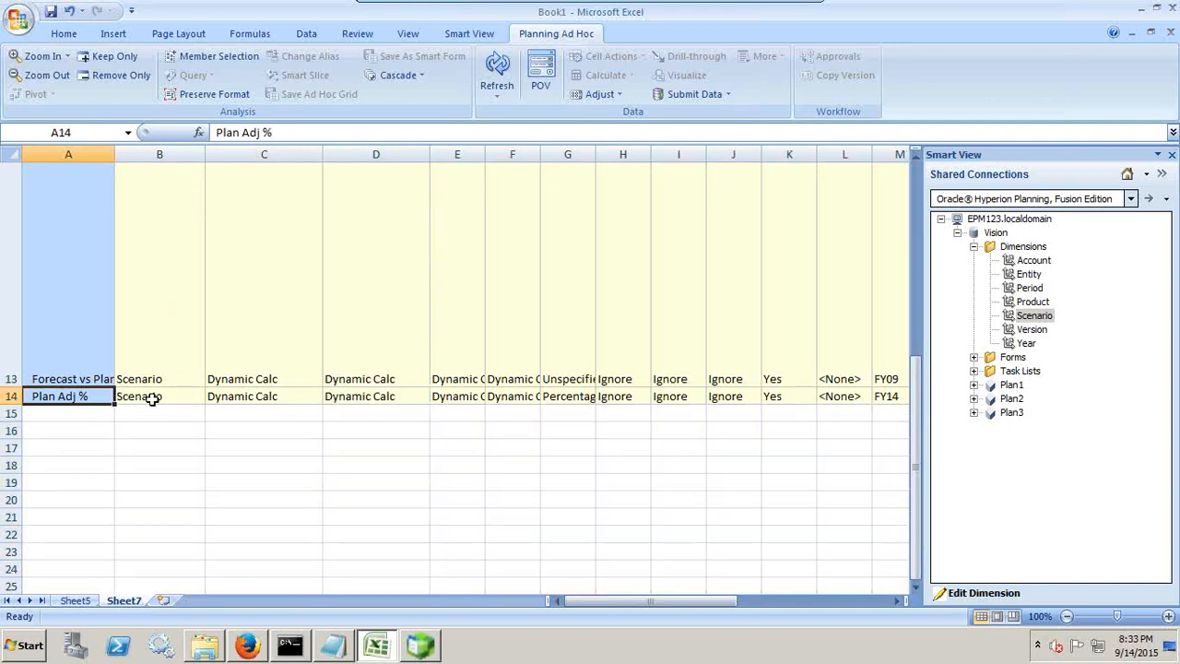
pyautogui.hotkey('shift', 'Right')
pyautogui.hotkey('shift', 'Right')
pyautogui.hotkey('shift', 'Right')
pyautogui.hotkey('shift', 'Right')
pyautogui.hotkey('shift', 'Right')
pyautogui.hotkey('shift', 'Right')
pyautogui.hotkey('shift', 'Right')
pyautogui.hotkey('shift', 'Right')
pyautogui.hotkey('shift', 'Right')
pyautogui.hotkey('shift', 'Right')
pyautogui.hotkey('shift', 'Right')
pyautogui.hotkey('shift', 'Right')
pyautogui.hotkey('shift', 'Right')
pyautogui.hotkey('shift', 'Right')
pyautogui.hotkey('shift', 'Right')
pyautogui.hotkey('shift', 'Right')
pyautogui.hotkey('shift', 'Right')
pyautogui.hotkey('shift', 'Right')
pyautogui.hotkey('shift', 'Right')
pyautogui.hotkey('shift', 'Right')
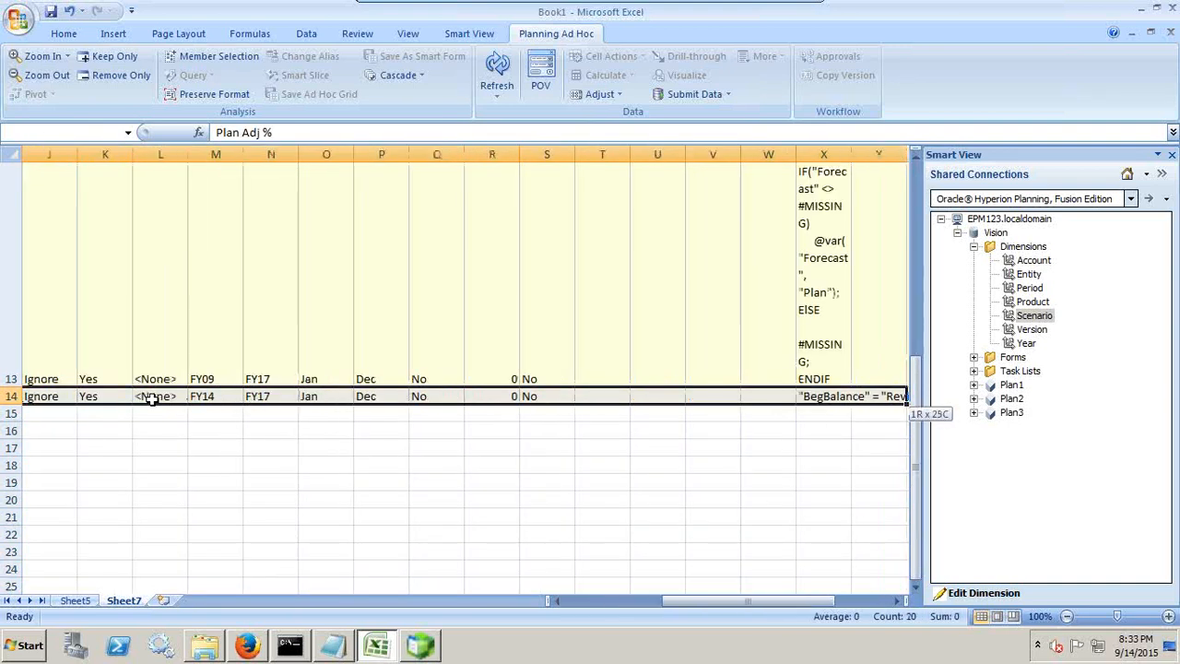
pyautogui.hotkey('shift', 'Right')
pyautogui.hotkey('shift', 'Right')
pyautogui.hotkey('shift', 'Right')
pyautogui.hotkey('shift', 'Right')
pyautogui.hotkey('shift', 'Right')
pyautogui.hotkey('shift', 'Right')
pyautogui.hotkey('shift', 'Right')
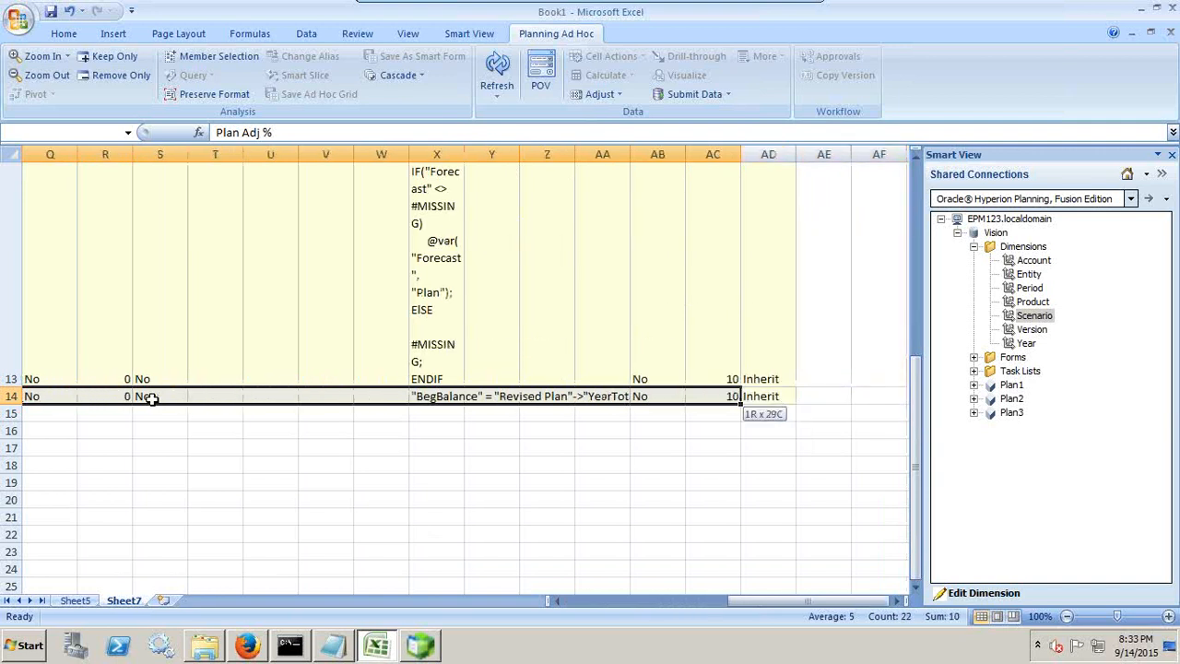
pyautogui.hotkey('ctrl', 'c')
pyautogui.press('Down')
pyautogui.hotkey('ctrl', 'v')
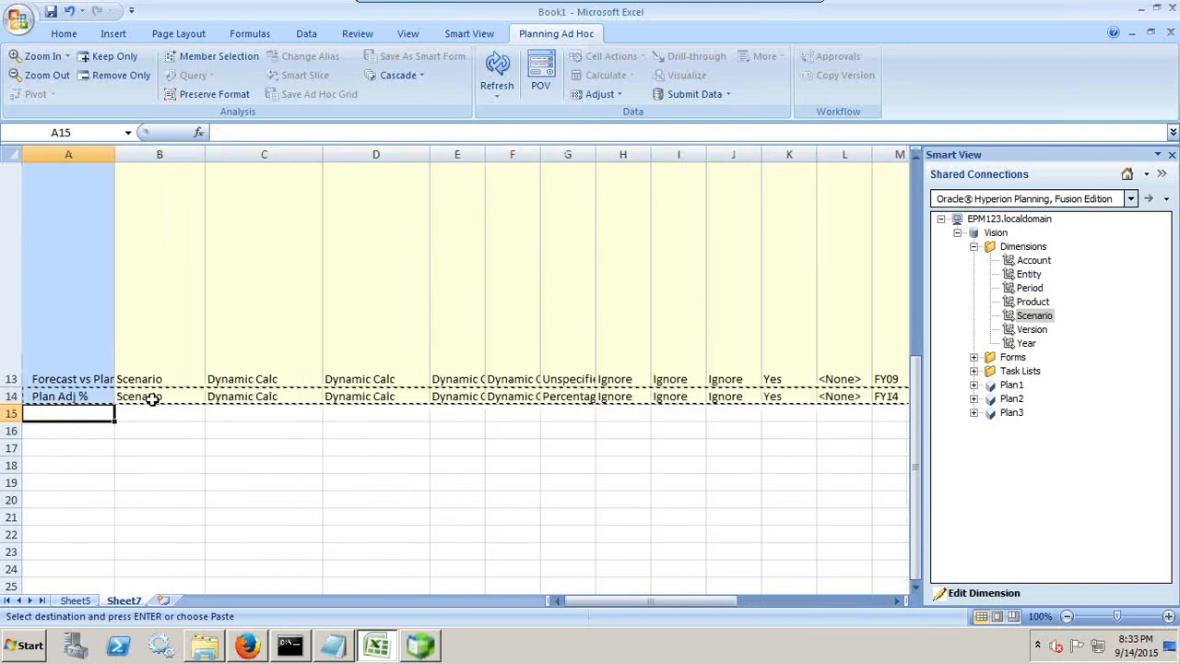
pyautogui.press('Right')
pyautogui.press('Left')
pyautogui.press('Escape')
# Step: Rename the copied member in cell A15 as Revised_Budget
pyautogui.press('F2')
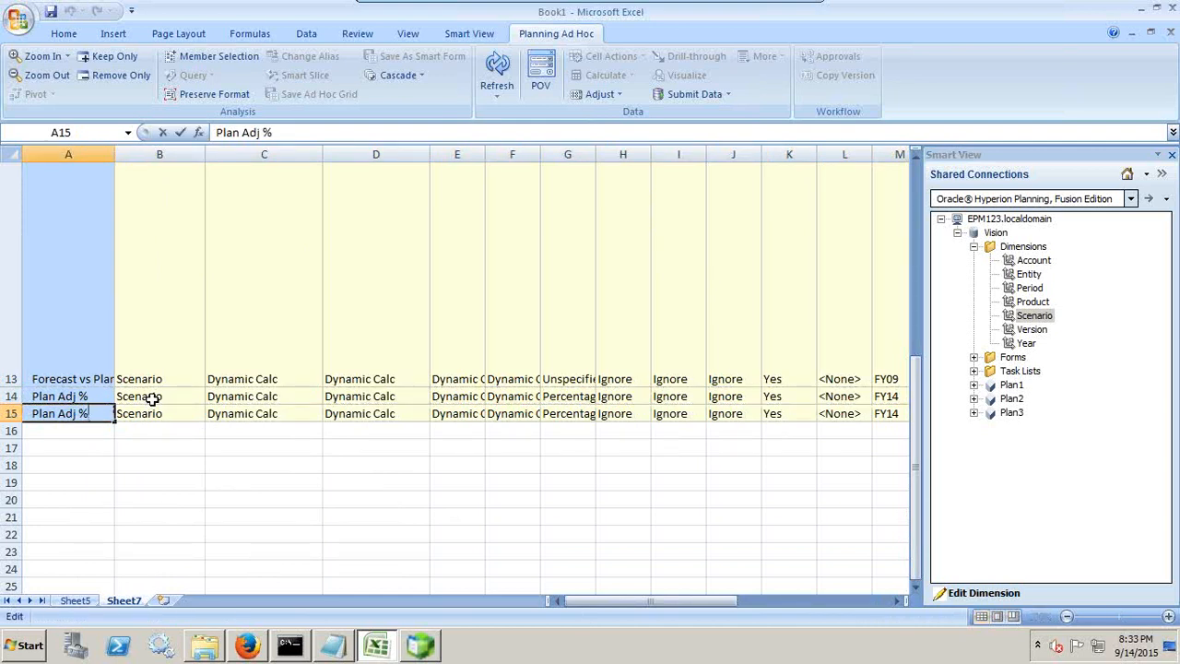
pyautogui.hotkey('ctrl', 'shift', 'Left')
pyautogui.hotkey('ctrl', 'shift', 'Left')
pyautogui.hotkey('ctrl', 'shift', 'Left')
pyautogui.write('Revise')
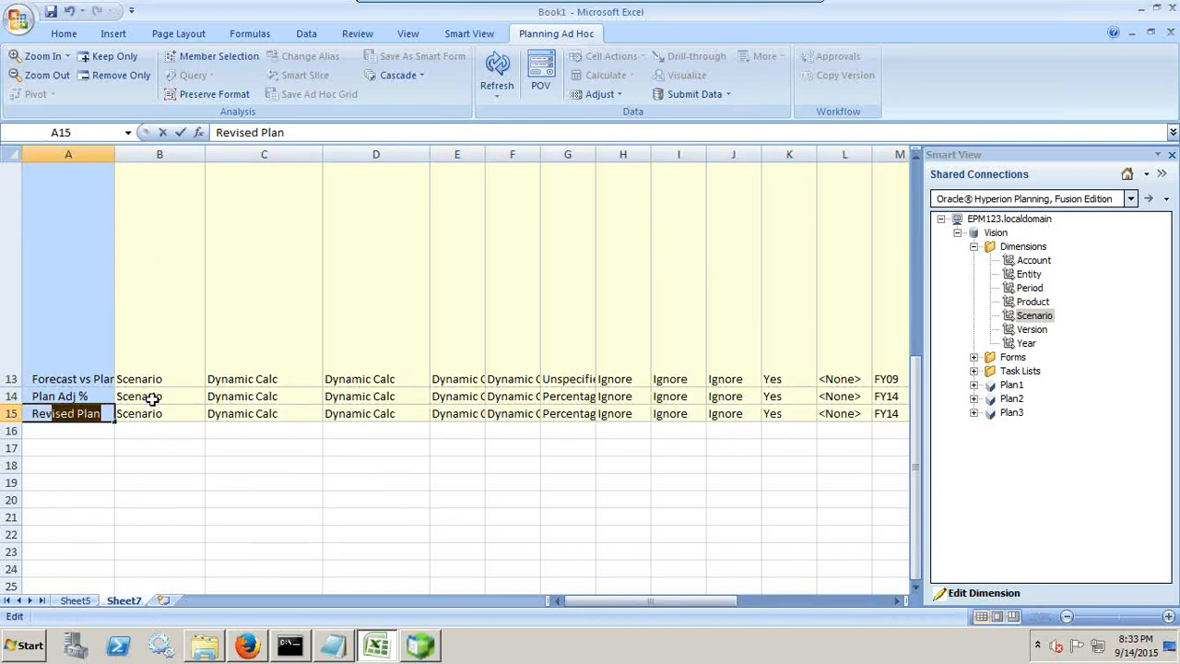
pyautogui.write('d_Budget')
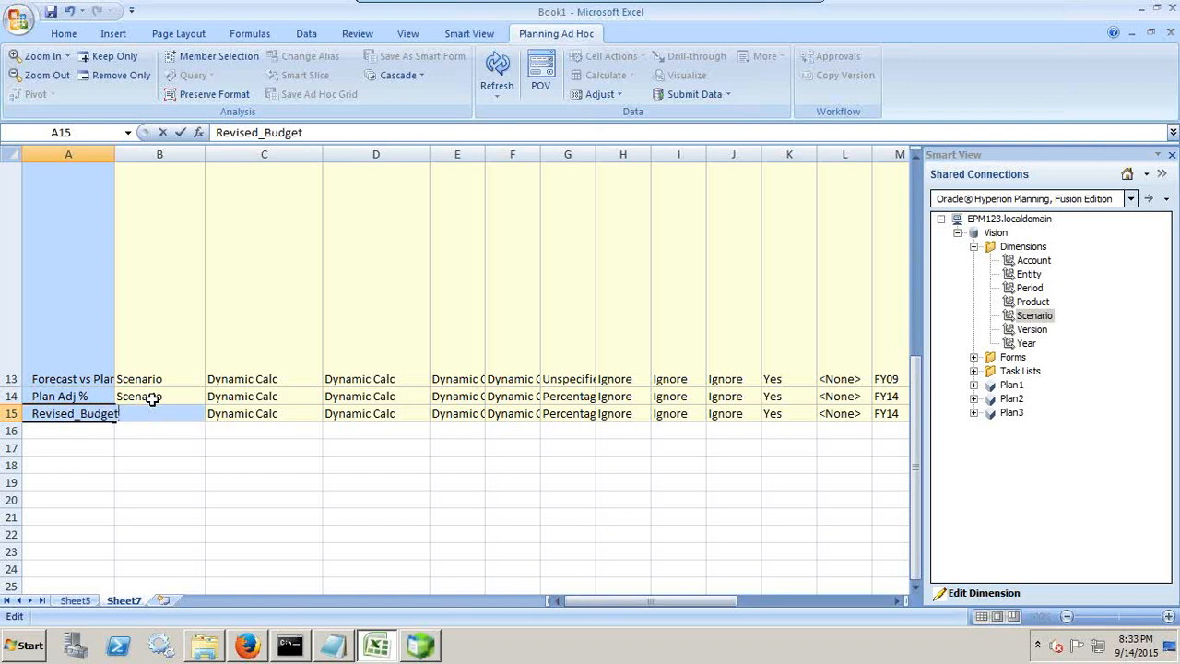
pyautogui.press('Return')
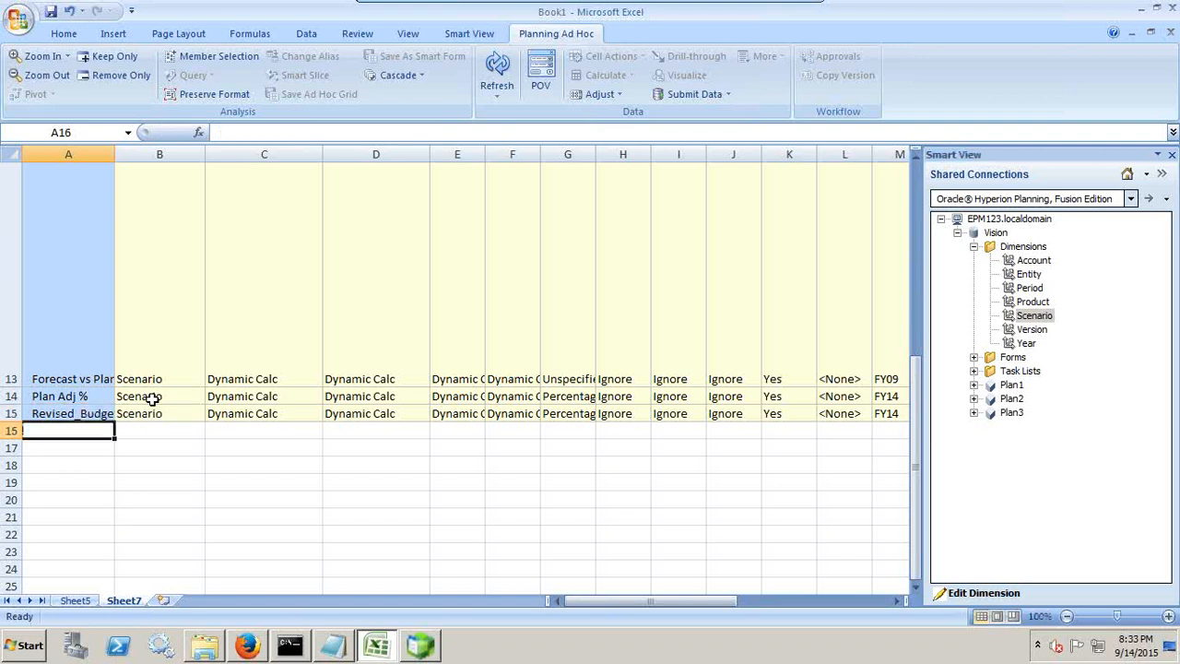
# Step: Review the Scenario grid's property headers, from Parent Member across to the default formula in column X
pyautogui.press('Up')
pyautogui.press('Right')
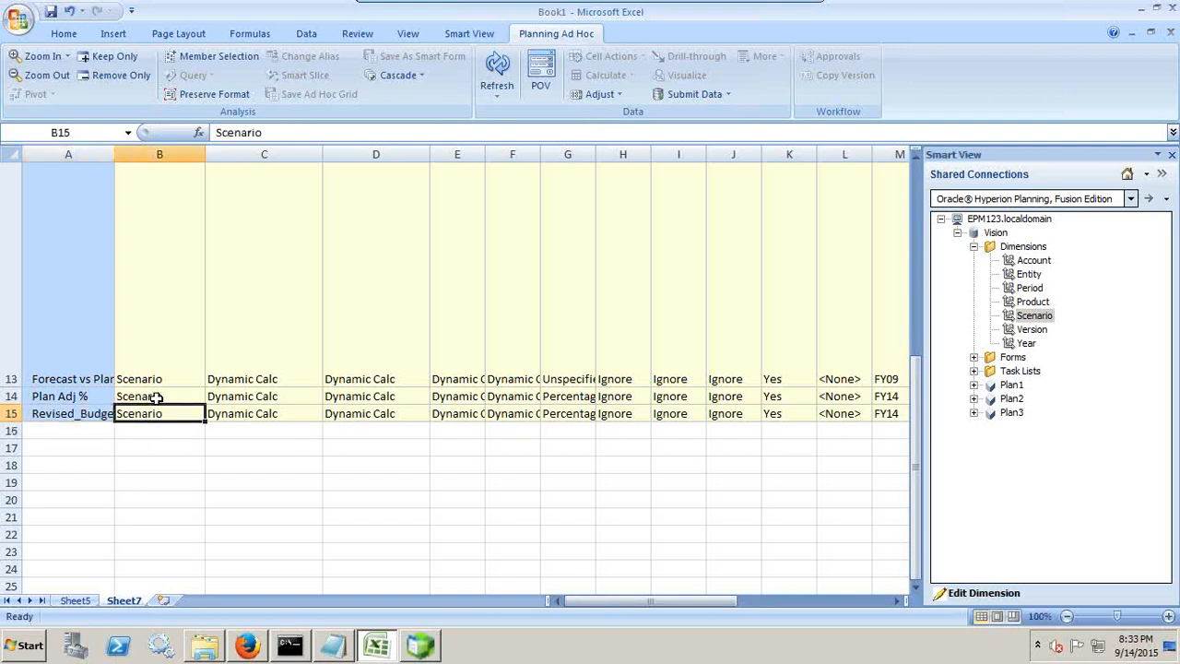
pyautogui.scroll(4, 197, 385)
pyautogui.click(191, 170)
pyautogui.scroll(-4, 216, 245)
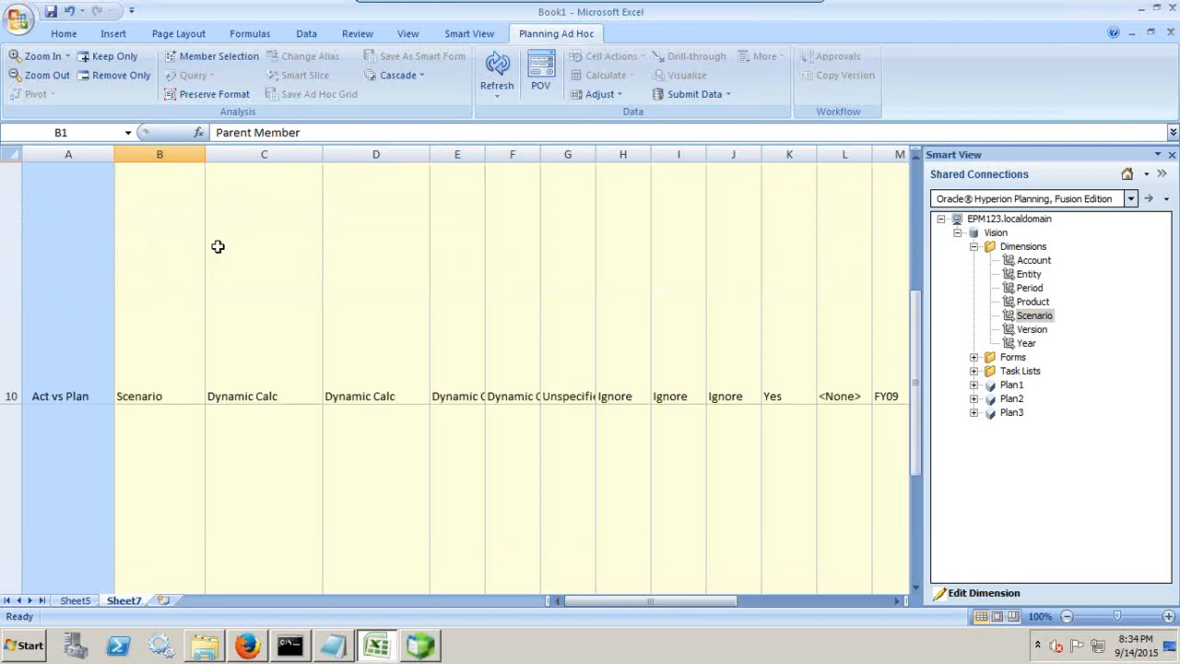
pyautogui.click(262, 414)
pyautogui.scroll(4, 295, 391)
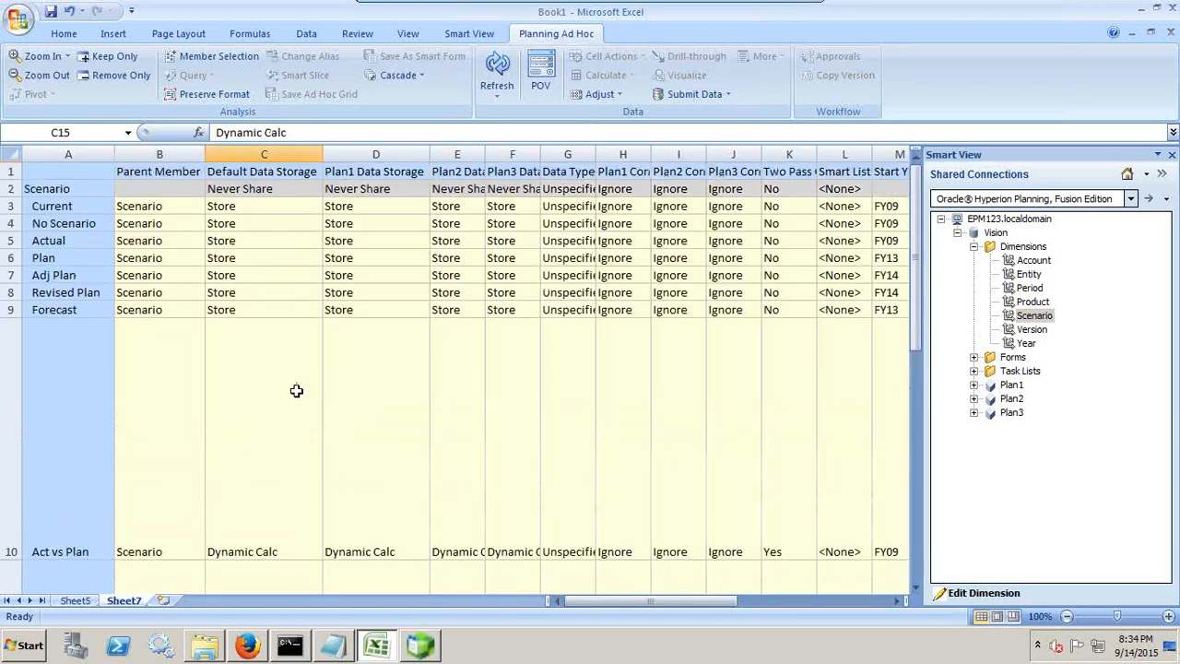
pyautogui.click(295, 173)
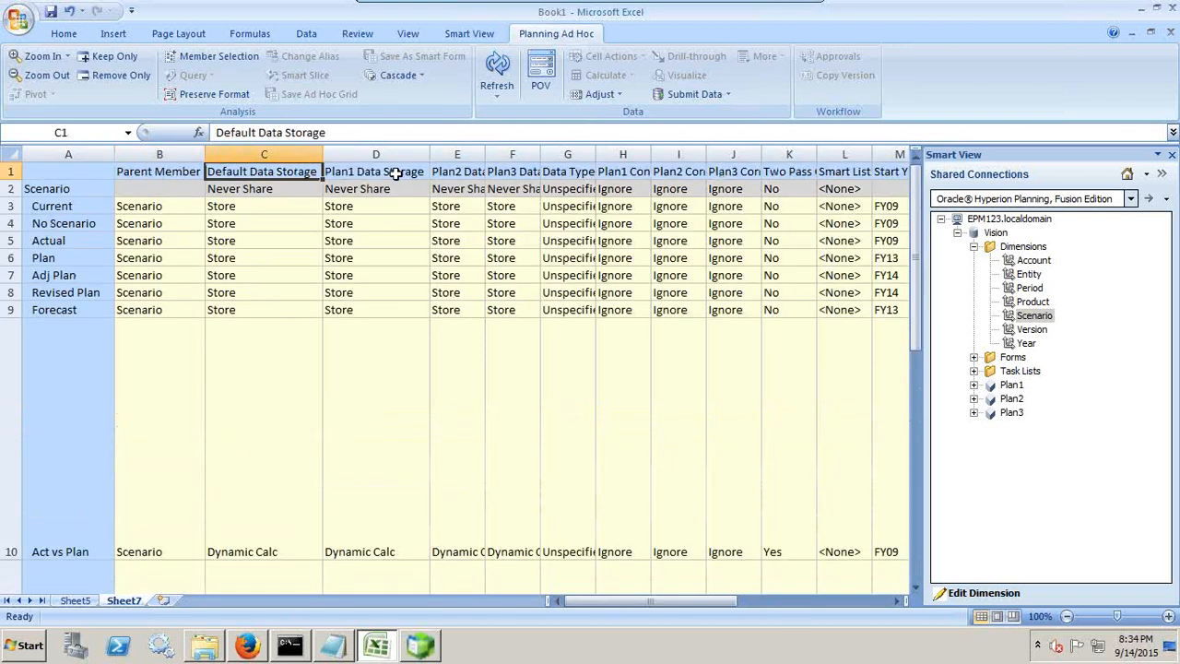
pyautogui.press('Right')
pyautogui.press('Right')
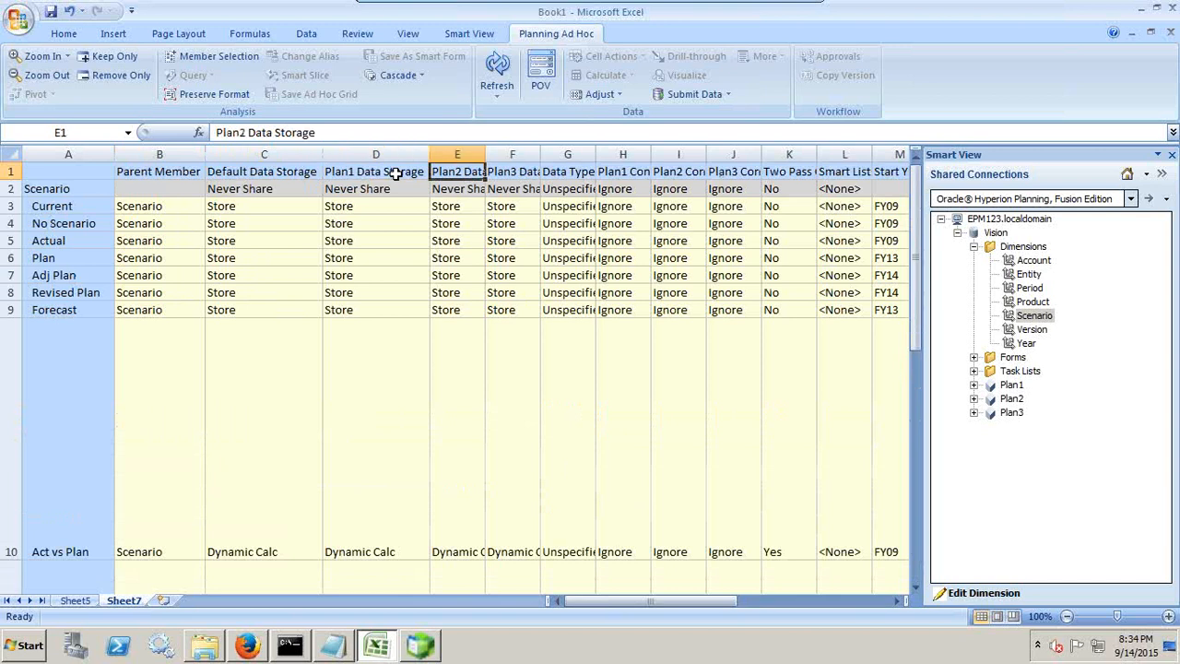
pyautogui.press('Right')
pyautogui.press('Right')
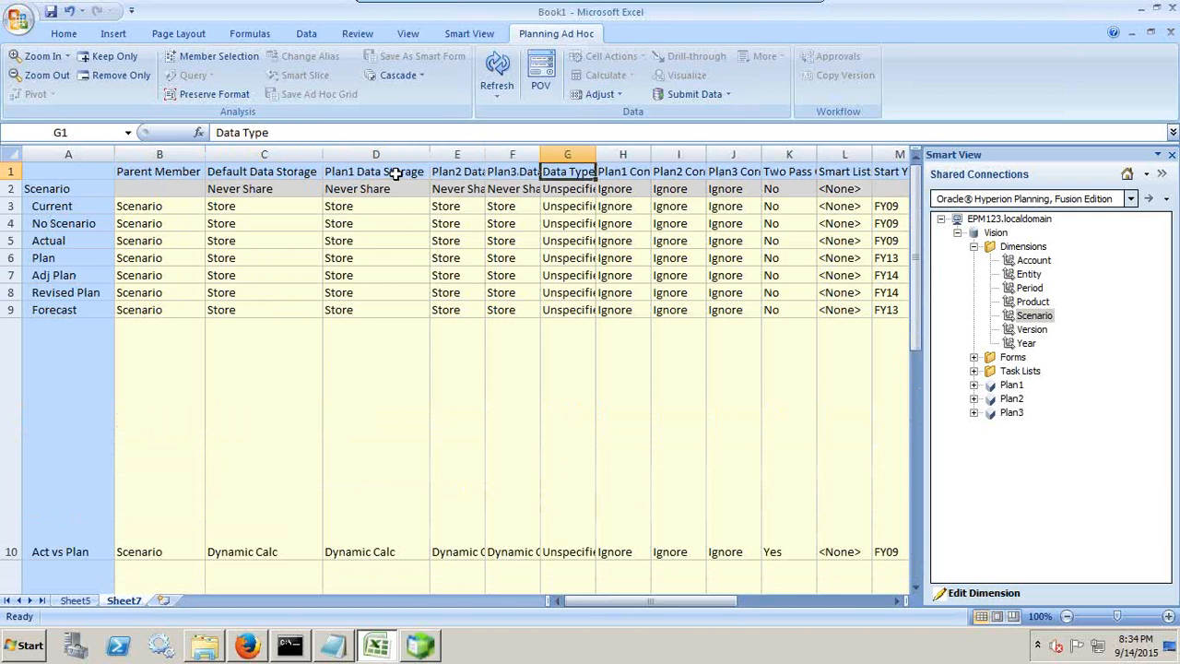
pyautogui.press('Right')
pyautogui.press('Right')
pyautogui.press('Right')
pyautogui.press('Right')
pyautogui.press('Right')
pyautogui.press('Right')
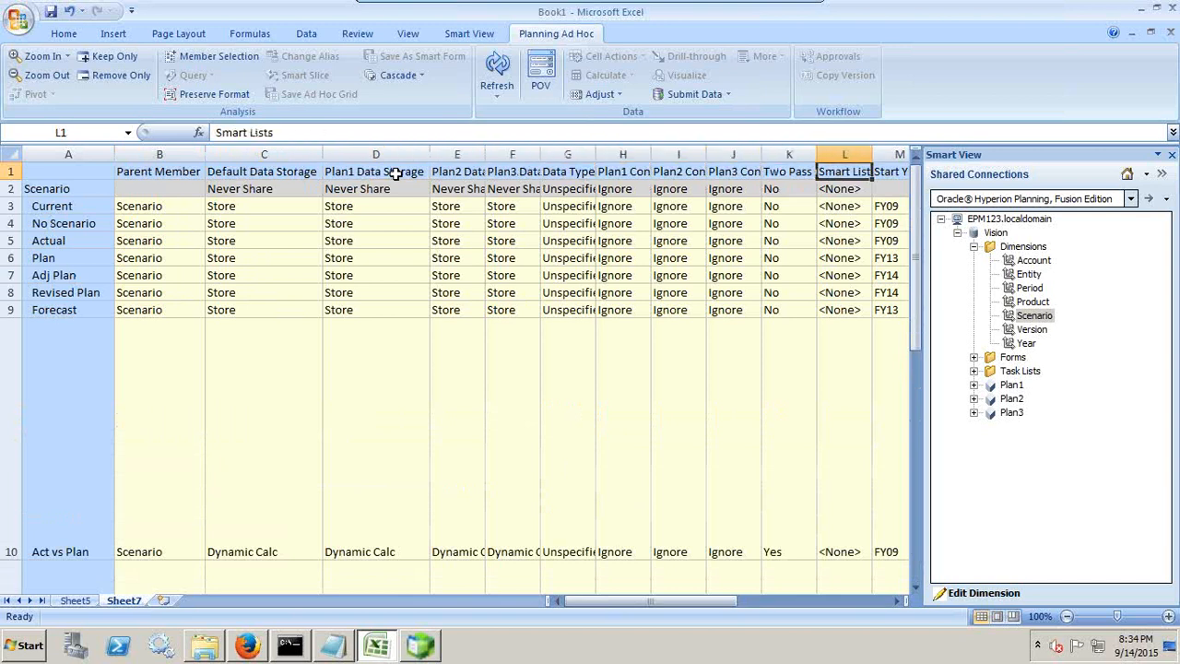
pyautogui.press('Right')
pyautogui.press('Right')
pyautogui.press('Right')
pyautogui.press('Right')
pyautogui.press('Right')
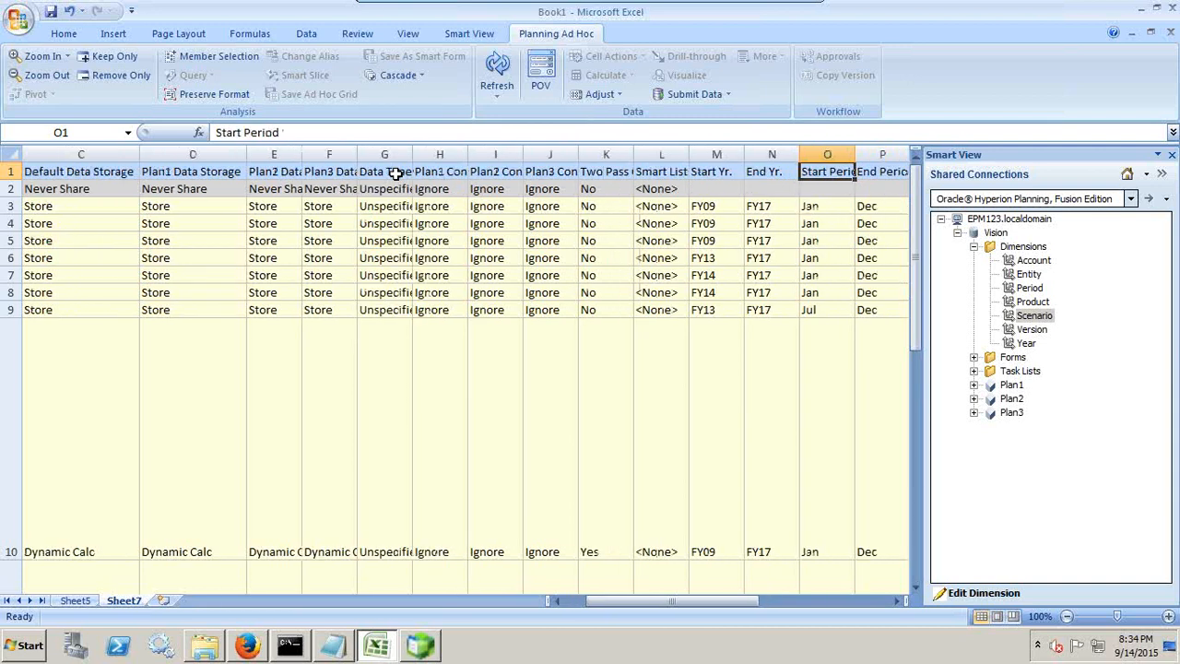
pyautogui.press('Right')
pyautogui.press('Right')
pyautogui.press('Right')
pyautogui.press('Right')
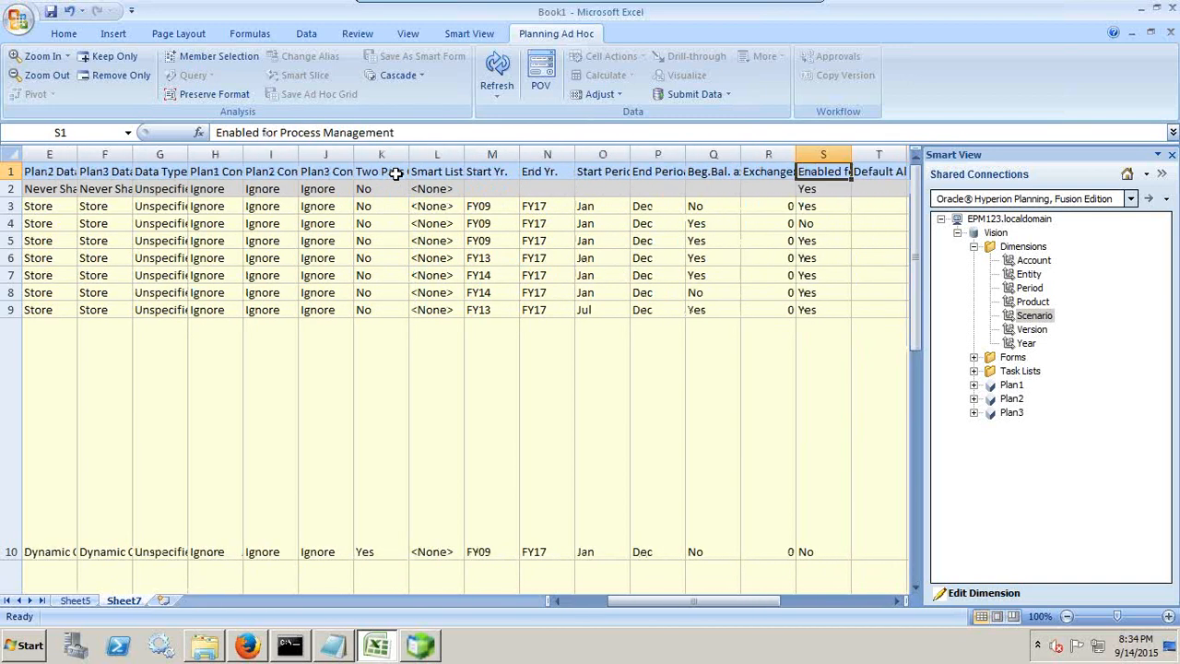
pyautogui.press('Right')
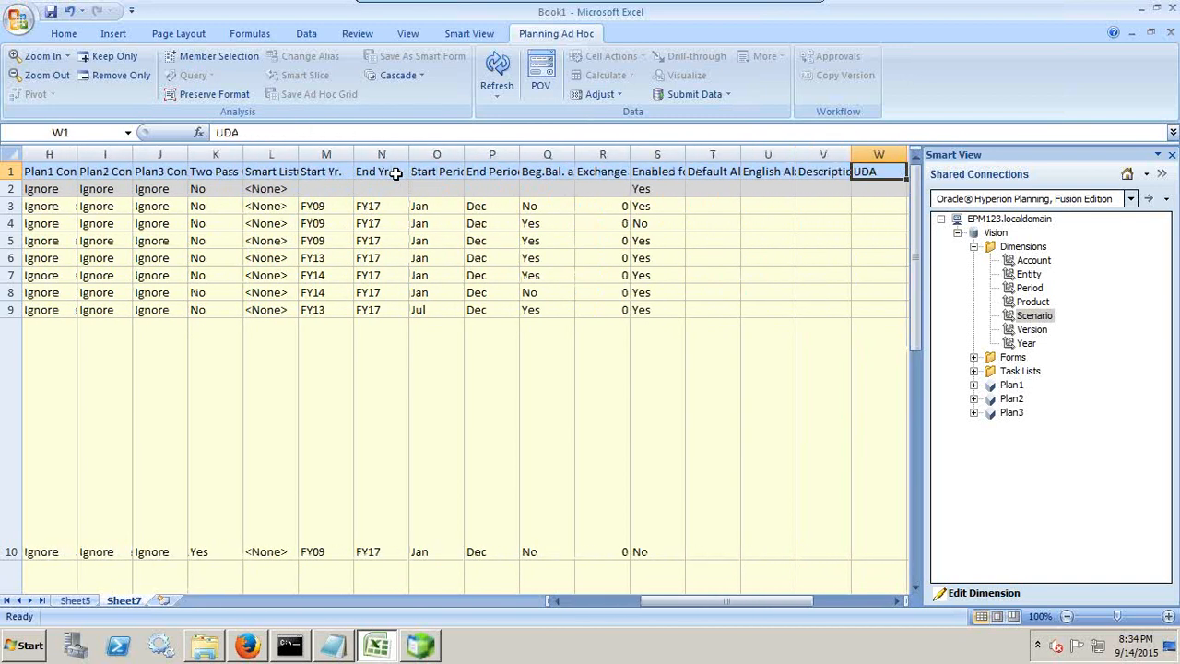
pyautogui.press('Right')
# Step: Delete the copied formula from cell X15 in the Revised_Budget row
pyautogui.press('Down')
pyautogui.press('Down')
pyautogui.press('Down')
pyautogui.press('Down')
pyautogui.press('Down')
pyautogui.press('Down')
pyautogui.press('Down')
pyautogui.press('Down')
pyautogui.press('Down')
pyautogui.press('Down')
pyautogui.press('Down')
pyautogui.press('Down')
pyautogui.press('Down')
pyautogui.press('Down')
pyautogui.press('Down')
pyautogui.press('Down')
pyautogui.press('Down')
pyautogui.press('Down')
pyautogui.press('Down')
pyautogui.press('Down')
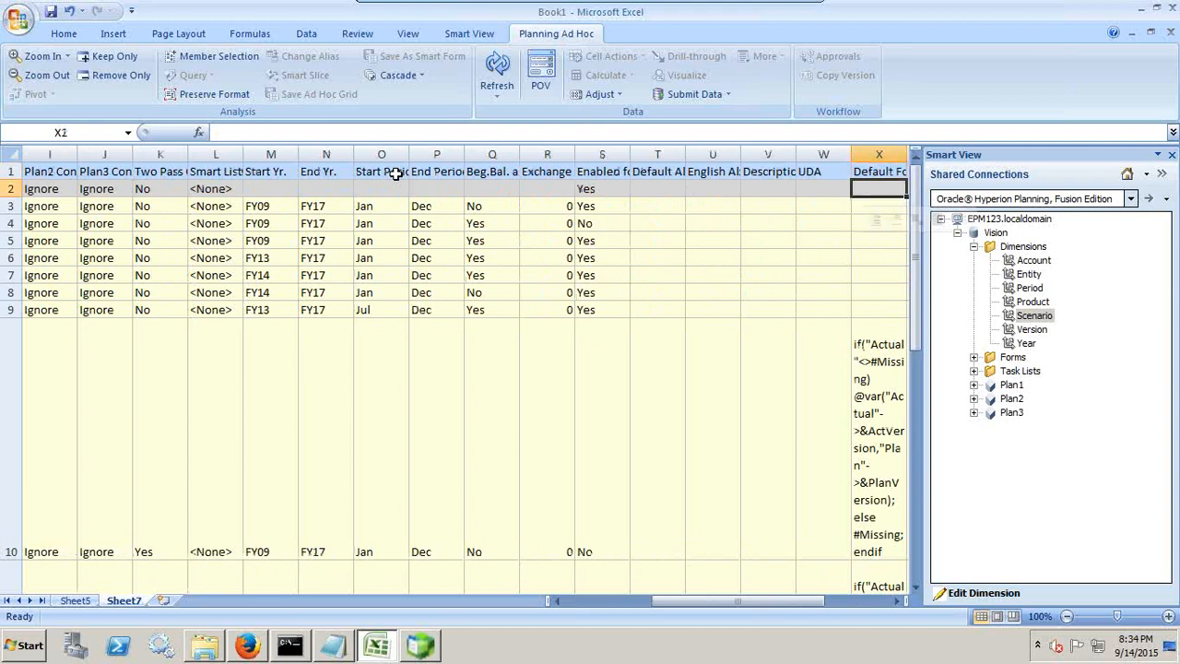
pyautogui.press('Up')
pyautogui.press('Up')
pyautogui.press('Up')
pyautogui.press('Up')
pyautogui.press('Up')
pyautogui.press('Up')
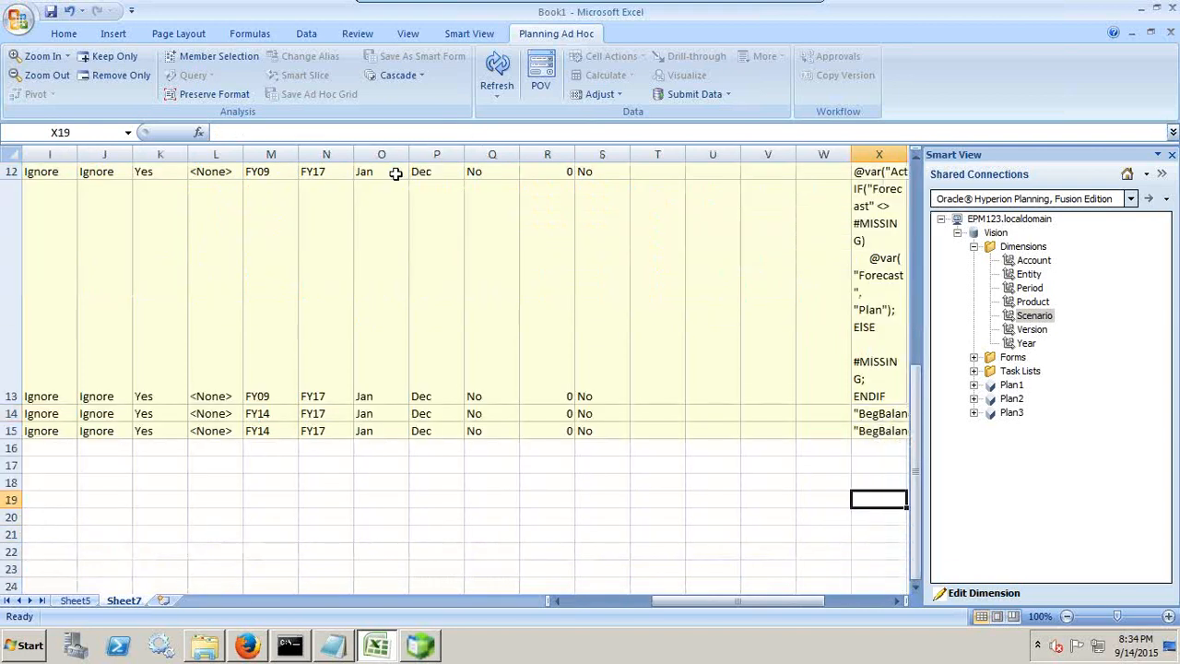
pyautogui.press('Delete')
pyautogui.press('Right')
pyautogui.press('Right')
pyautogui.press('Right')
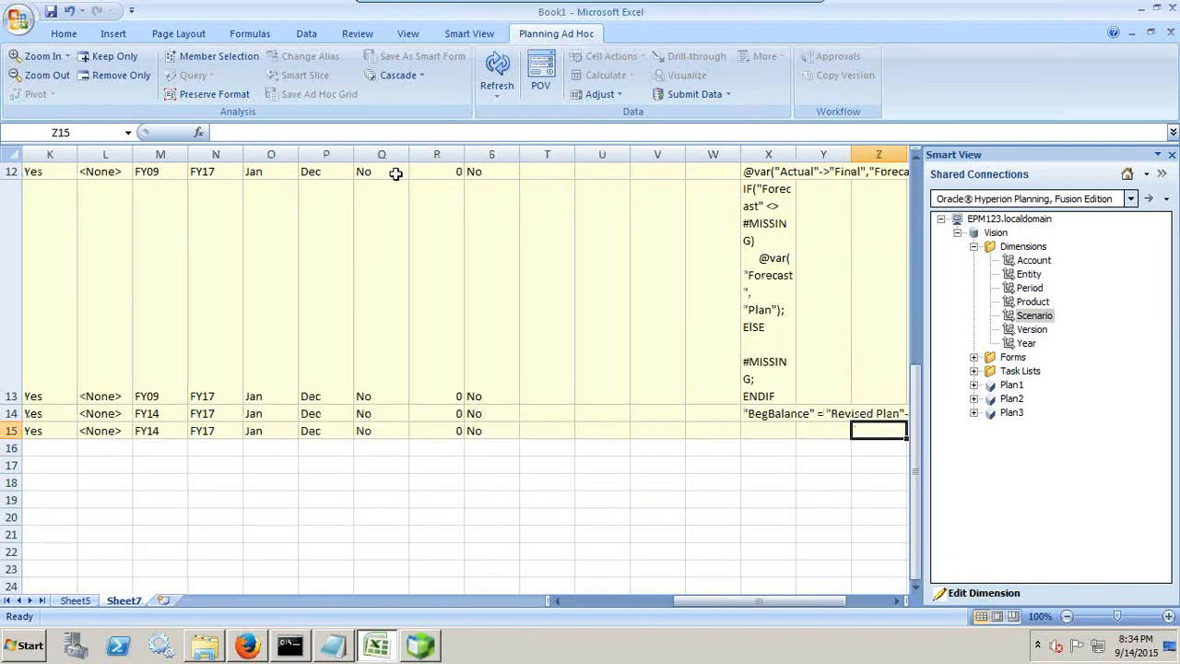
# Step: Submit the Revised_Budget member row from cell A15 to Planning, refreshing the Scenario grid to leave free-form mode
pyautogui.press('Left')
pyautogui.press('Left')
pyautogui.press('Left')
pyautogui.press('Left')
pyautogui.press('Left')
pyautogui.press('Left')
pyautogui.press('Left')
pyautogui.press('Left')
pyautogui.press('Left')
pyautogui.press('Left')
pyautogui.press('Left')
pyautogui.press('Left')
pyautogui.press('Left')
pyautogui.press('Left')
pyautogui.press('Left')
pyautogui.press('Left')
pyautogui.press('Left')
pyautogui.press('Left')
pyautogui.press('Left')
pyautogui.press('Left')
pyautogui.press('Left')
pyautogui.press('Left')
pyautogui.press('Left')
pyautogui.press('Left')
pyautogui.press('Left')
pyautogui.press('Left')
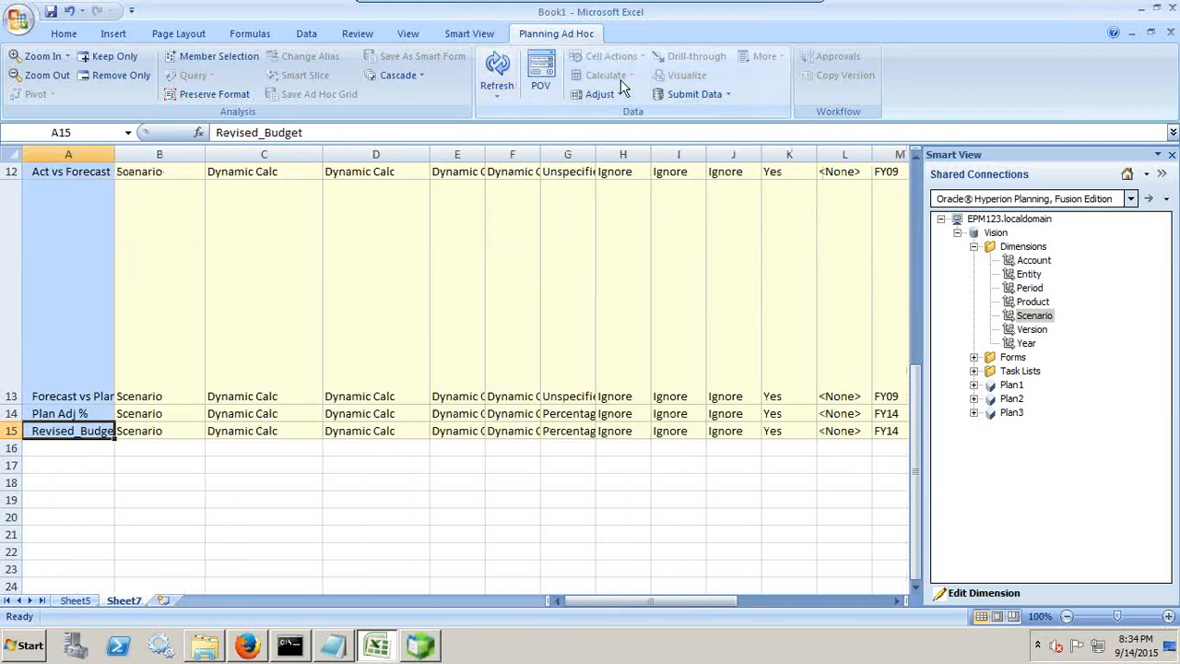
pyautogui.click(681, 91)
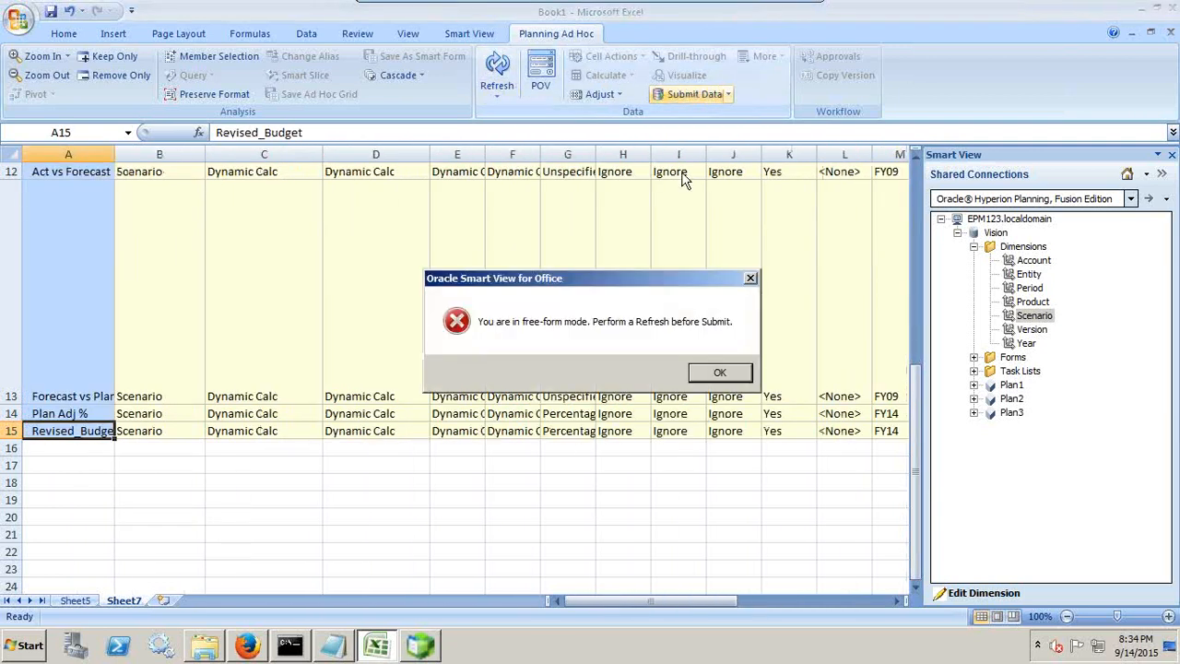
pyautogui.click(702, 374)
pyautogui.click(498, 65)
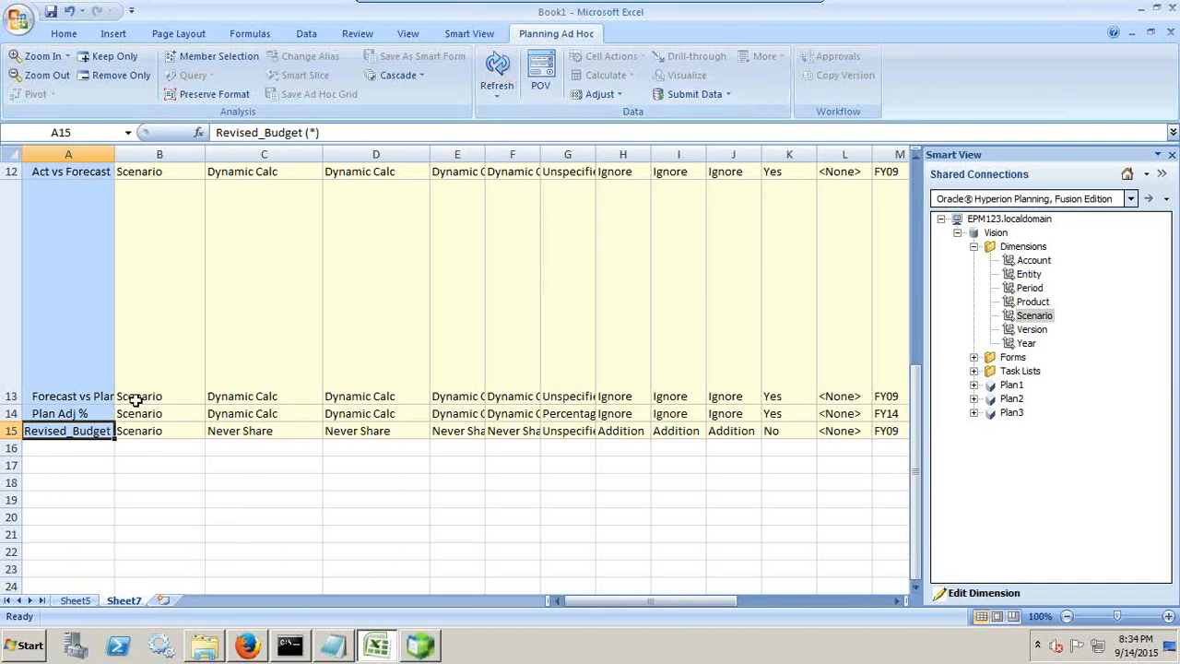
pyautogui.click(150, 434)
pyautogui.click(68, 426)
# Step: Switch to Firefox and open the Scenario dimension in the Vision application's dimension editor to check for Revised_Budget
pyautogui.click(247, 645)
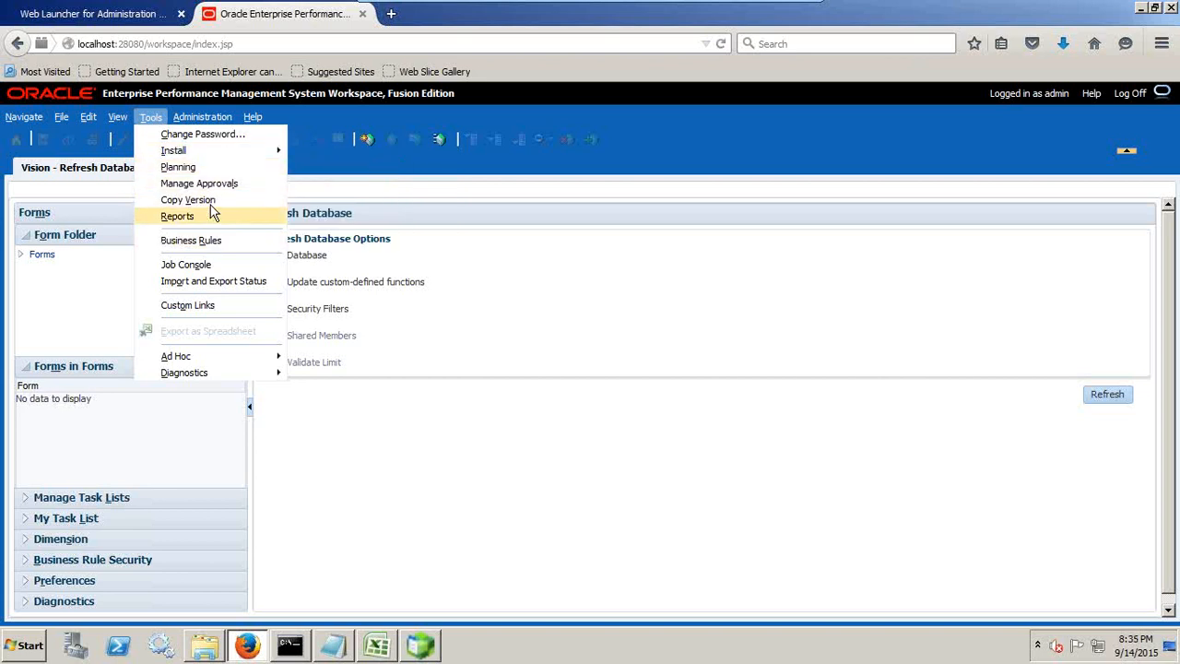
pyautogui.click(203, 118)
pyautogui.click(203, 118)
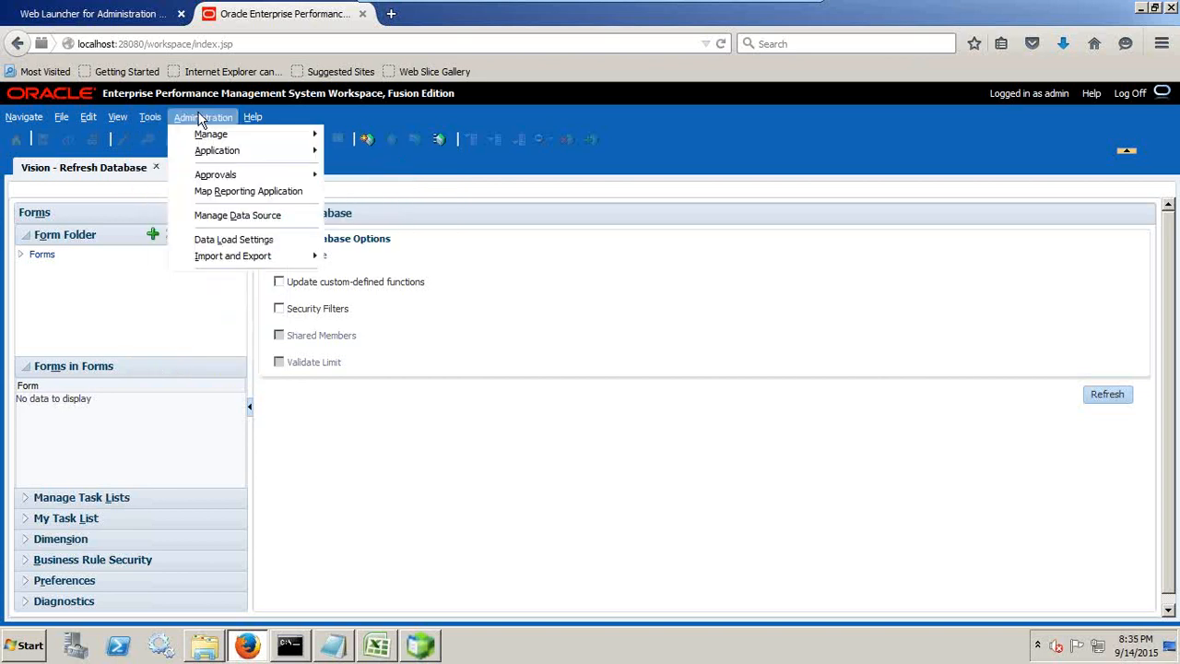
pyautogui.moveTo(273, 181)
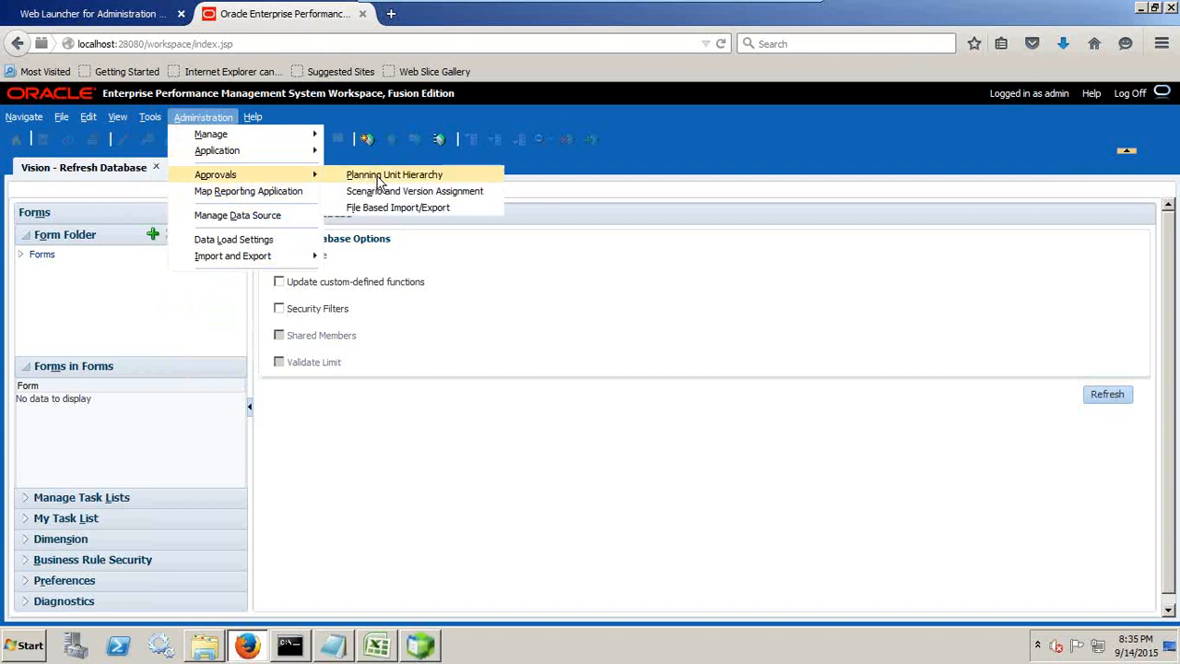
pyautogui.moveTo(299, 139)
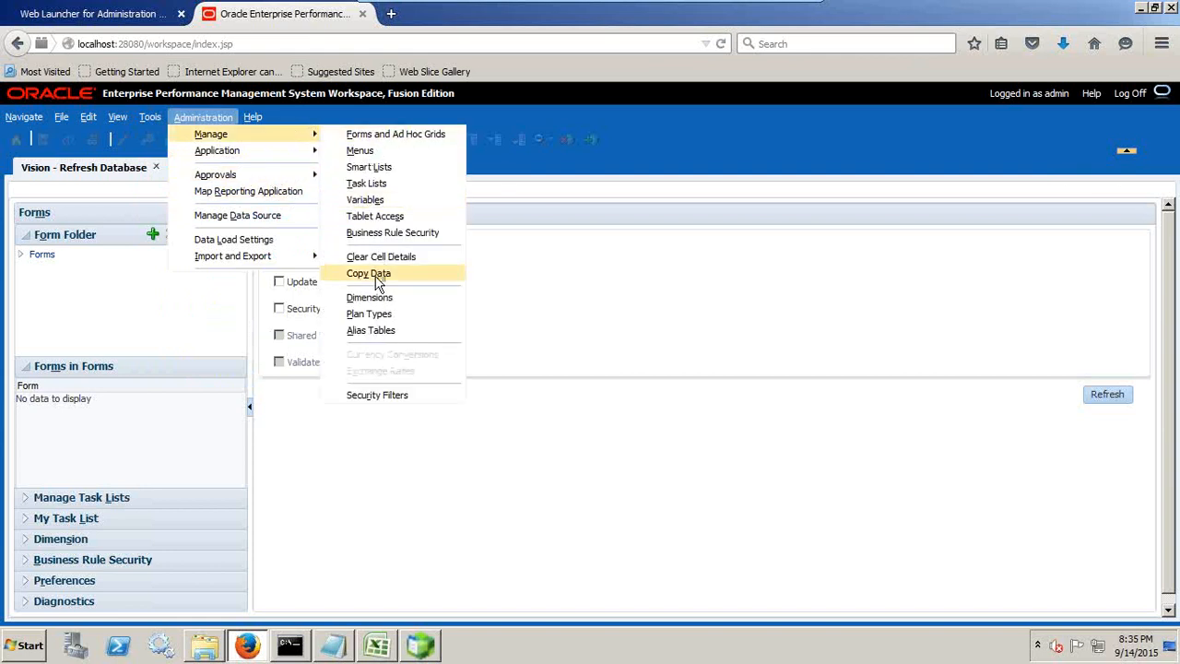
pyautogui.click(369, 296)
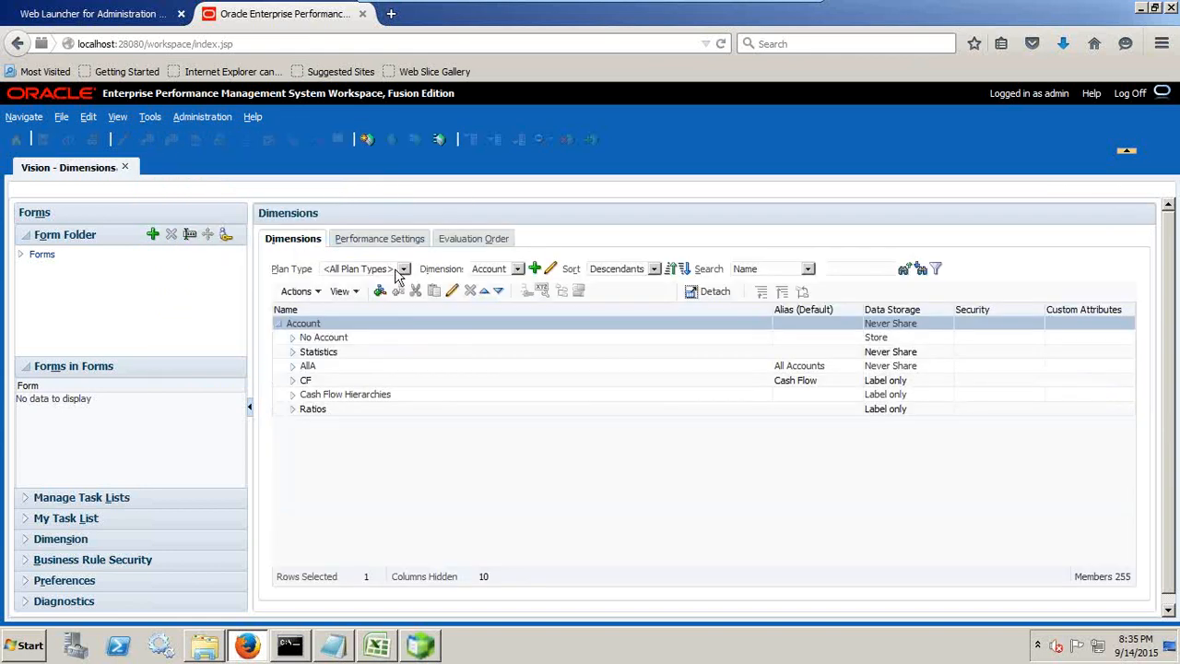
pyautogui.click(488, 270)
pyautogui.click(490, 328)
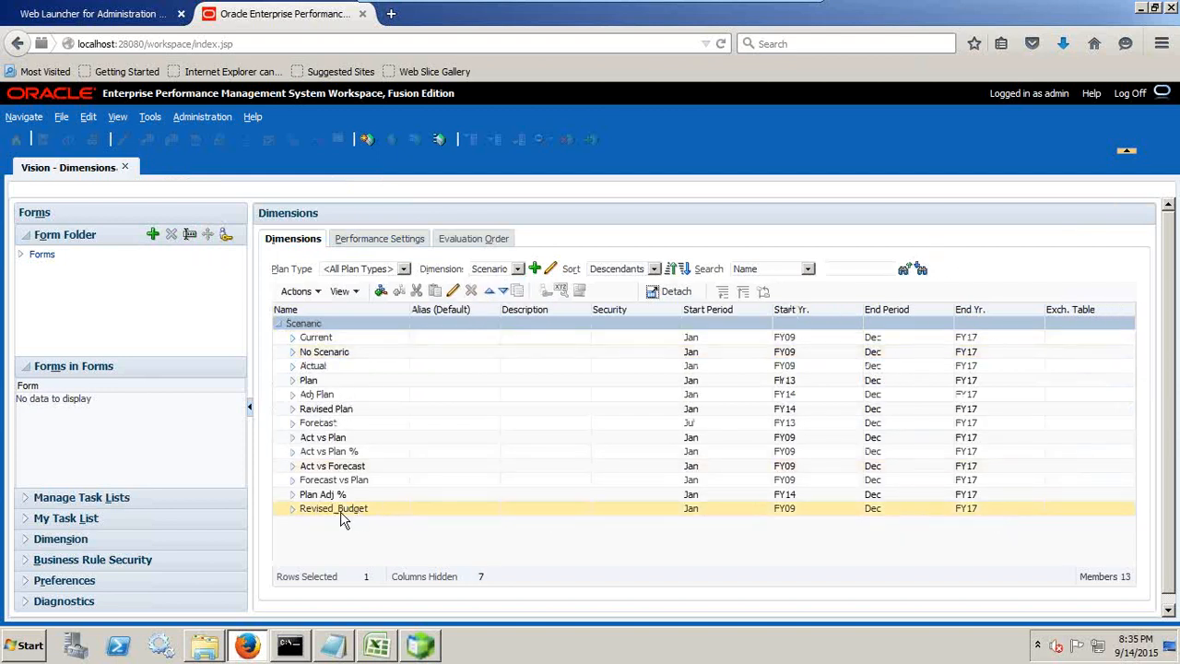
# Step: Switch to Excel and start a refresh of the Vision database from the Dimensions folder with only the Database option selected
pyautogui.click(378, 645)
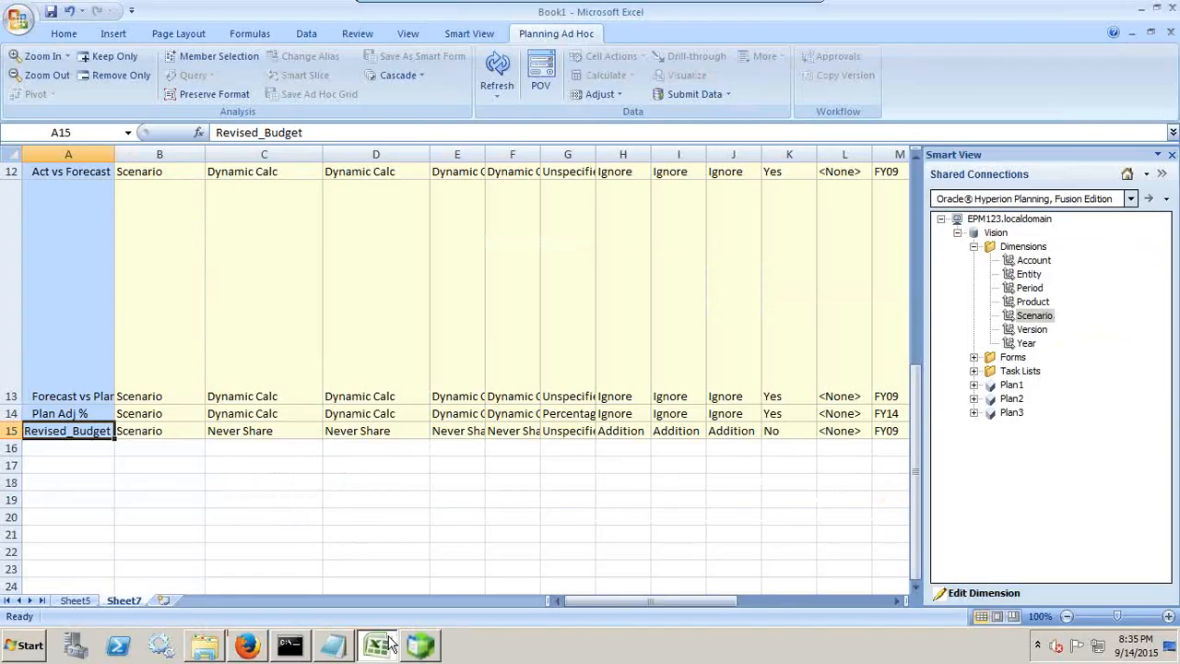
pyautogui.rightClick(1025, 247)
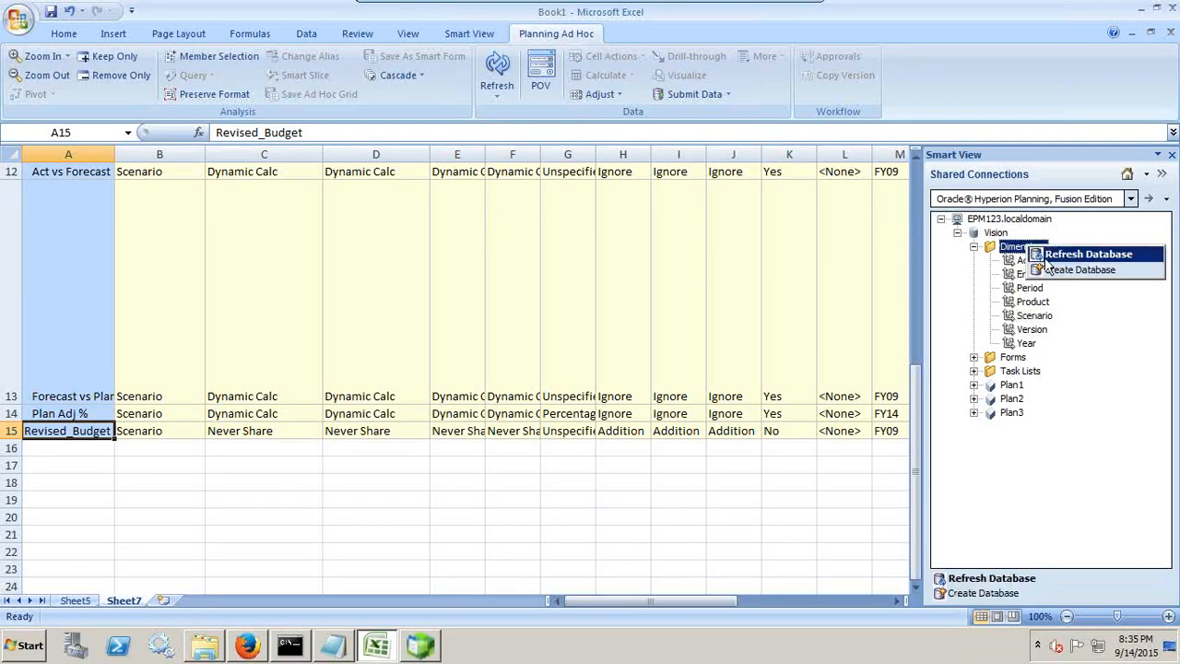
pyautogui.click(1060, 255)
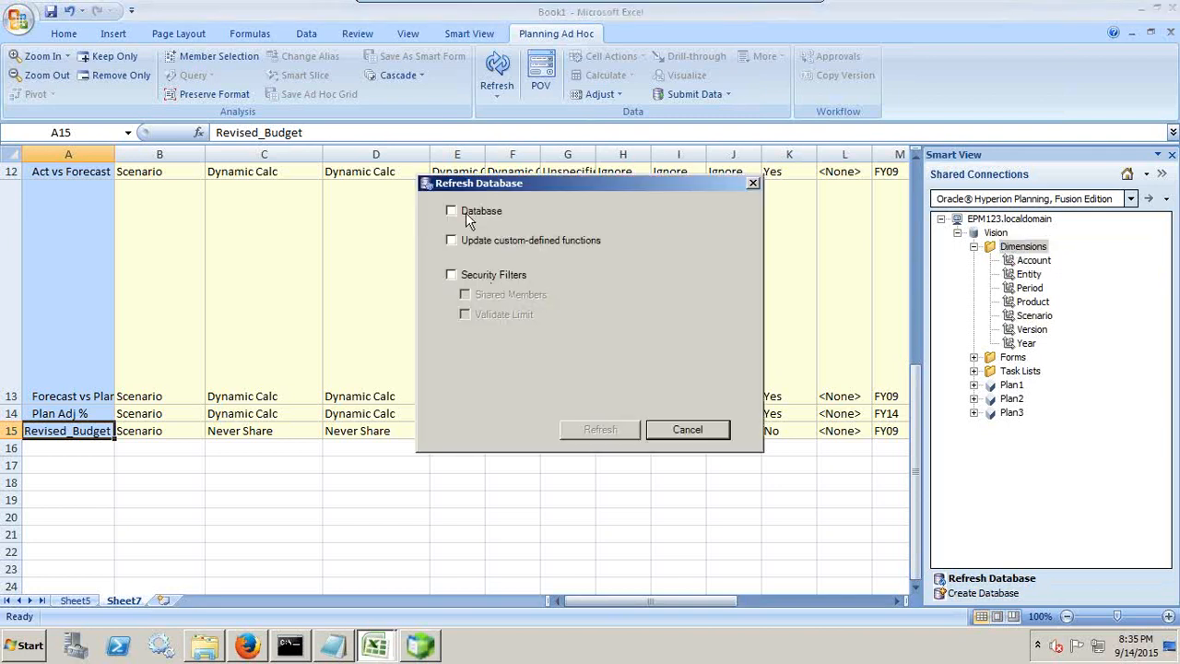
pyautogui.click(466, 211)
pyautogui.click(600, 432)
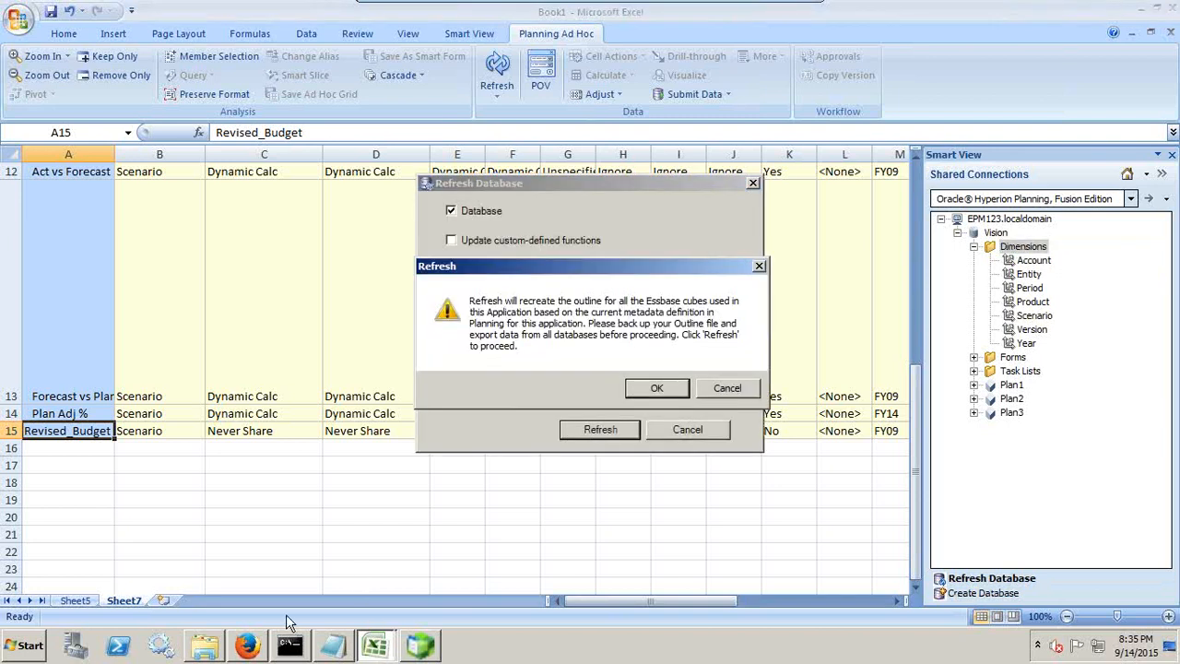
pyautogui.click(657, 389)
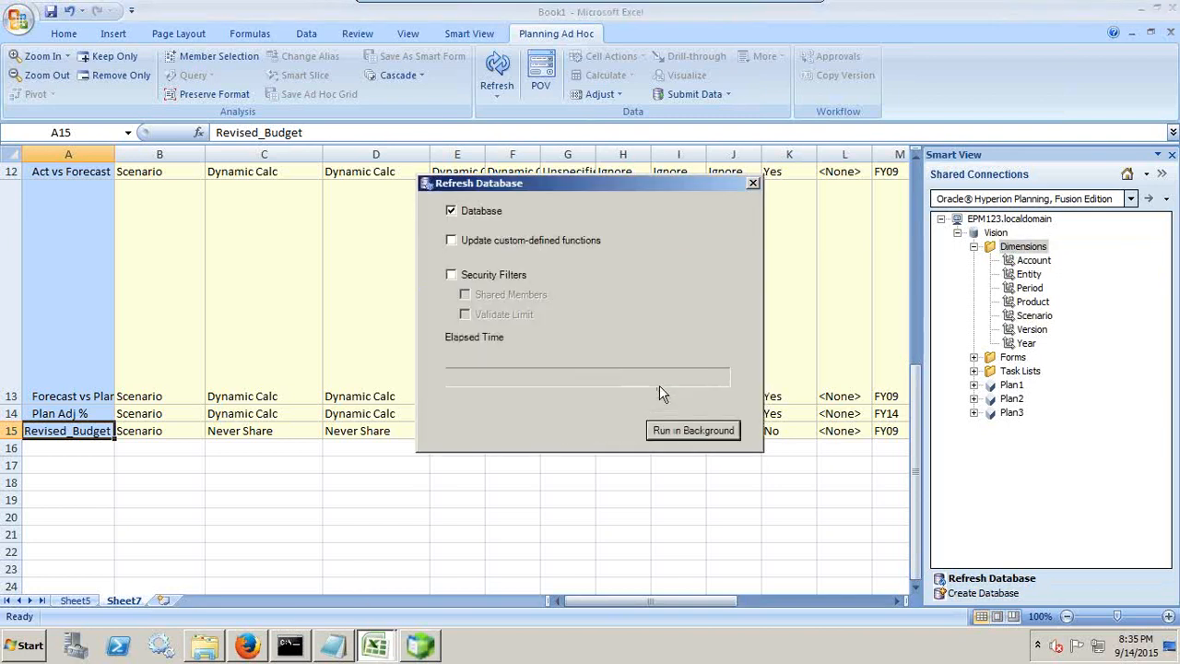
# Step: Switch to Firefox and open the Vision application's Refresh Database page to examine the equivalent options
pyautogui.click(248, 645)
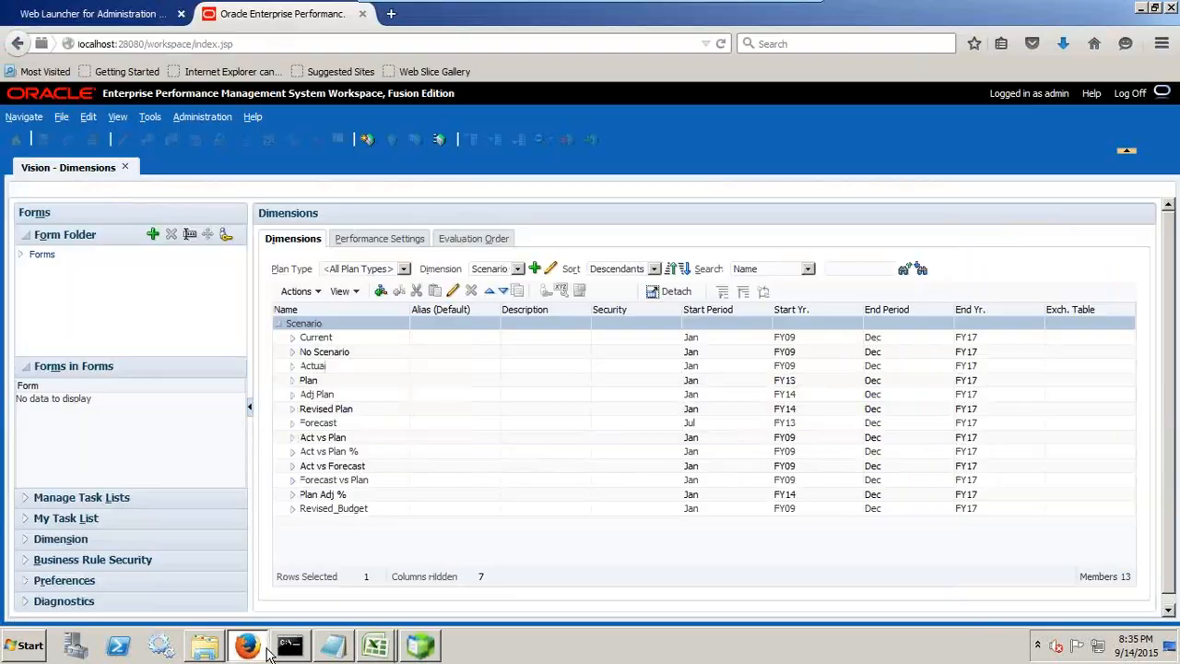
pyautogui.click(199, 118)
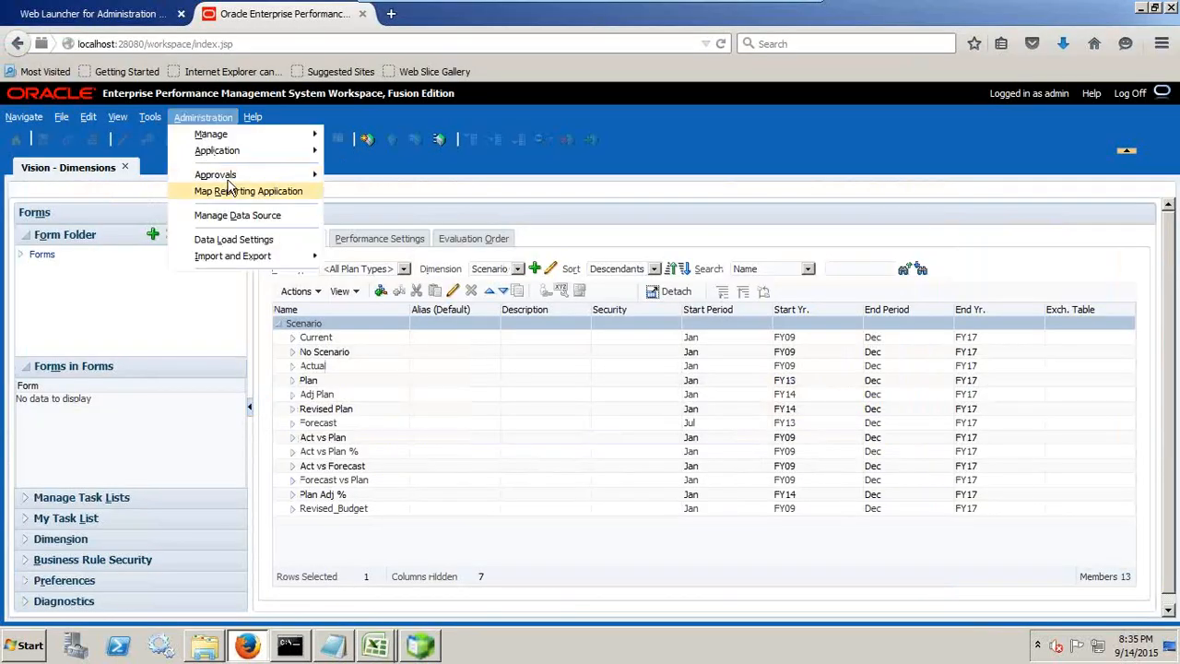
pyautogui.moveTo(240, 145)
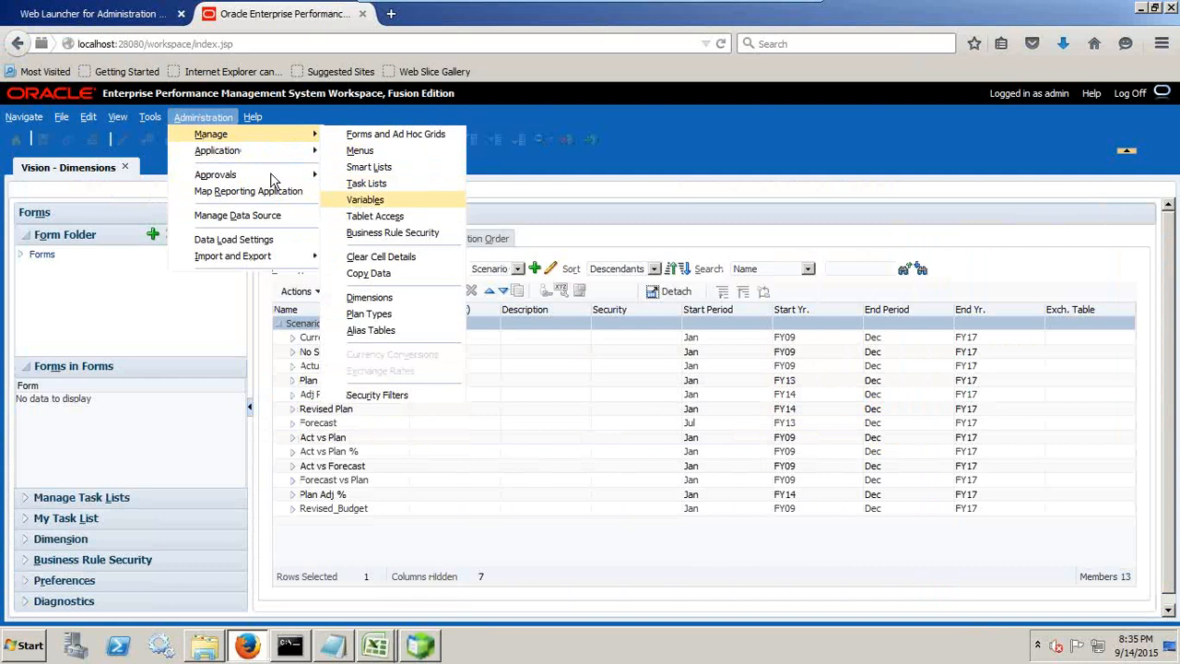
pyautogui.moveTo(268, 175)
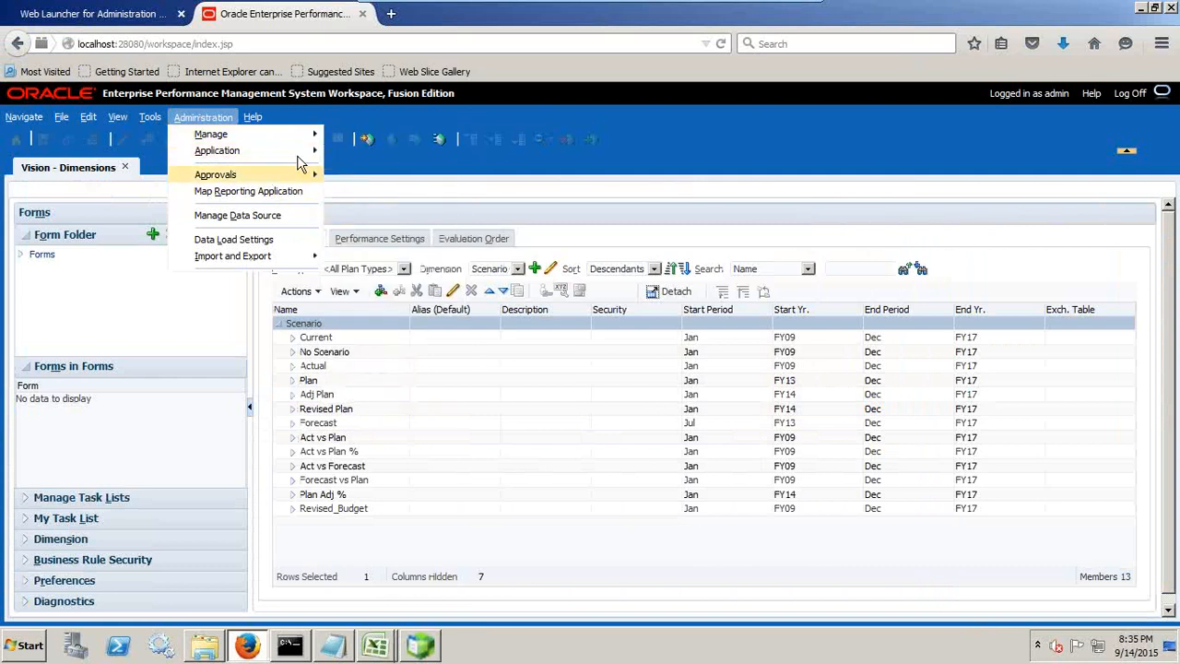
pyautogui.moveTo(306, 150)
pyautogui.click(378, 265)
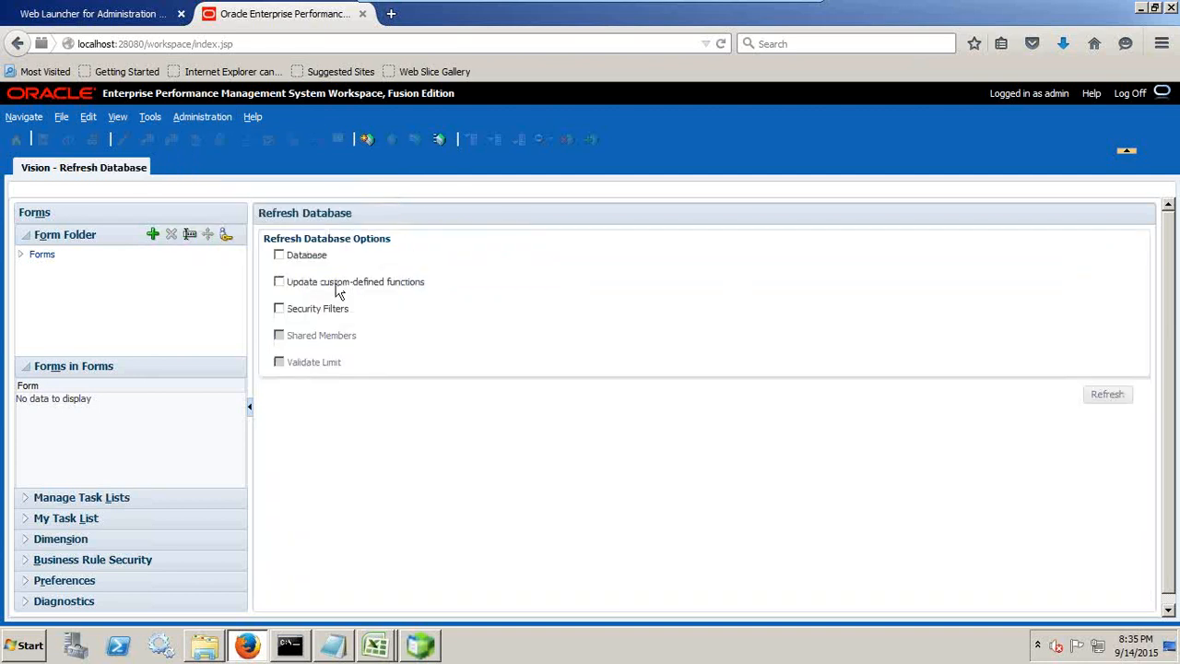
# Step: Return to Excel and finish the database refresh
pyautogui.click(375, 645)
pyautogui.click(364, 608)
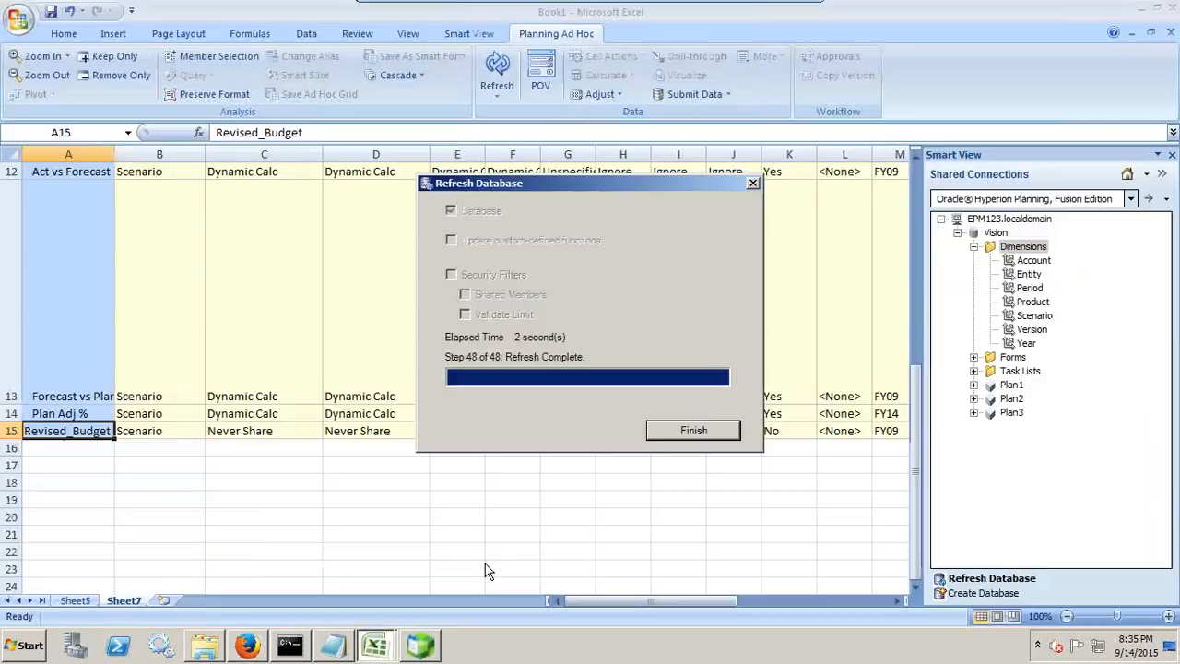
pyautogui.click(693, 431)
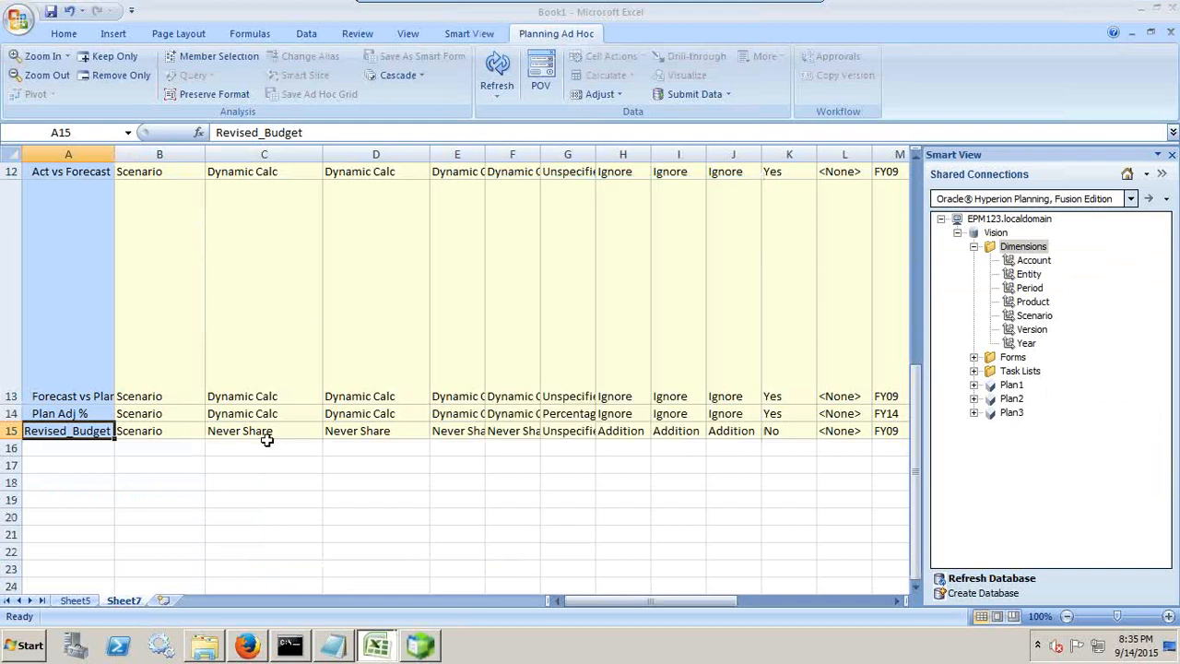
# Step: Switch to Essbase Administration Services, reload Vision's Plan1 outline, and expand Scenario to check the Revised_Budget member
pyautogui.click(419, 645)
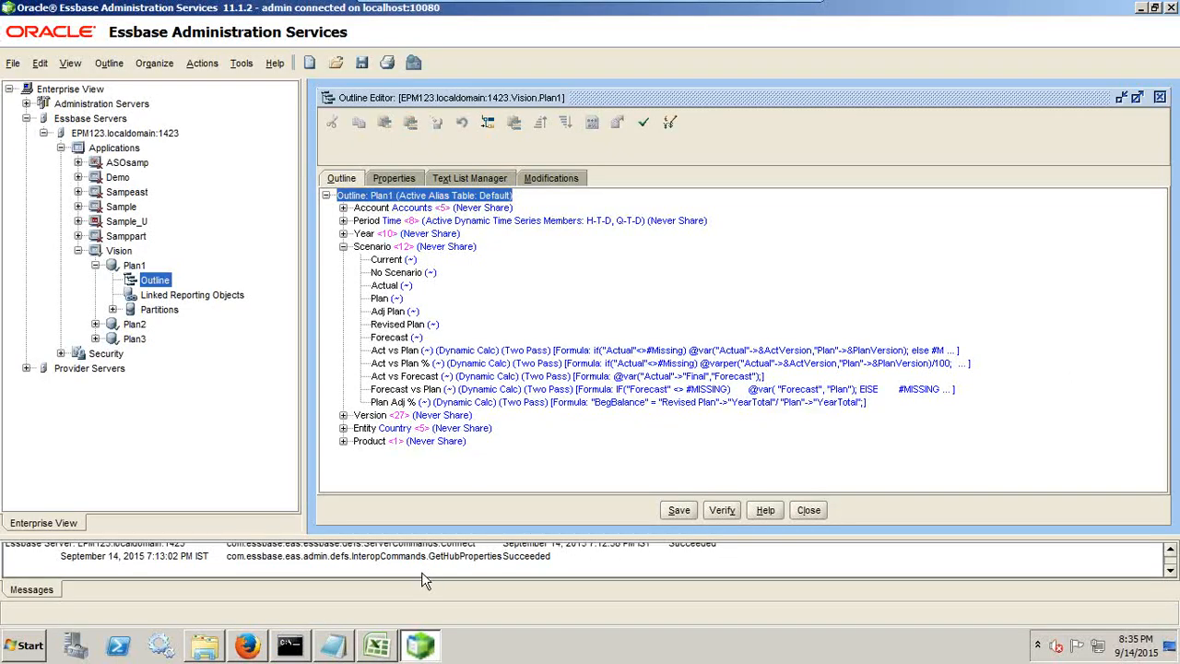
pyautogui.click(809, 511)
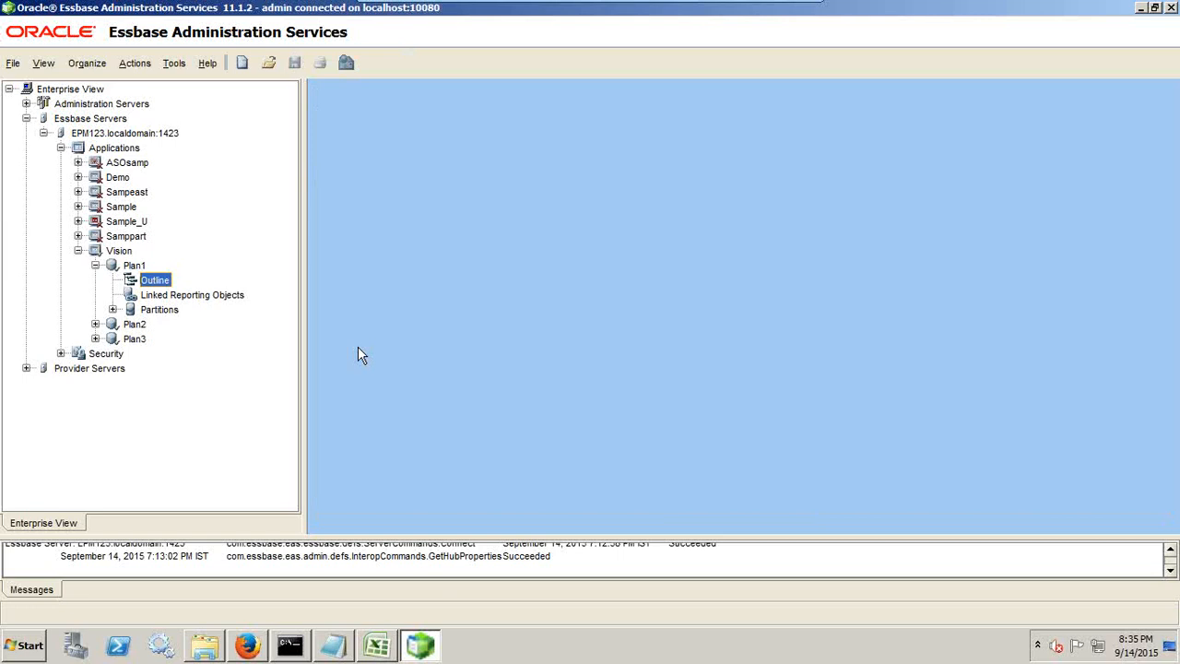
pyautogui.doubleClick(154, 281)
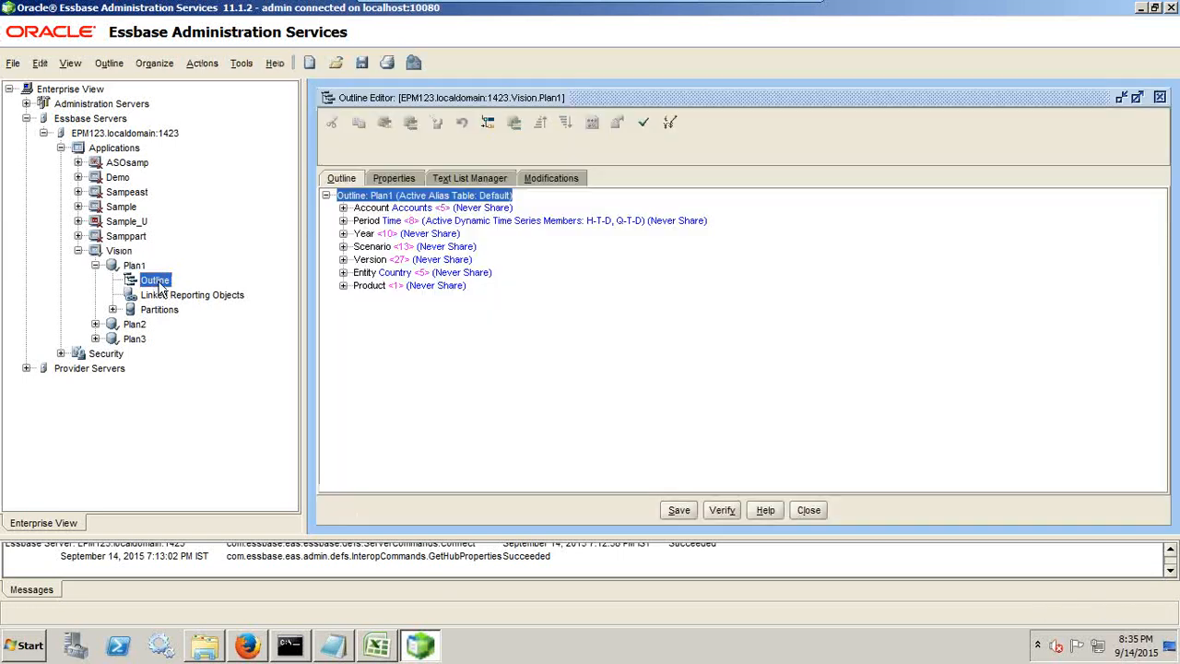
pyautogui.click(343, 247)
pyautogui.click(406, 416)
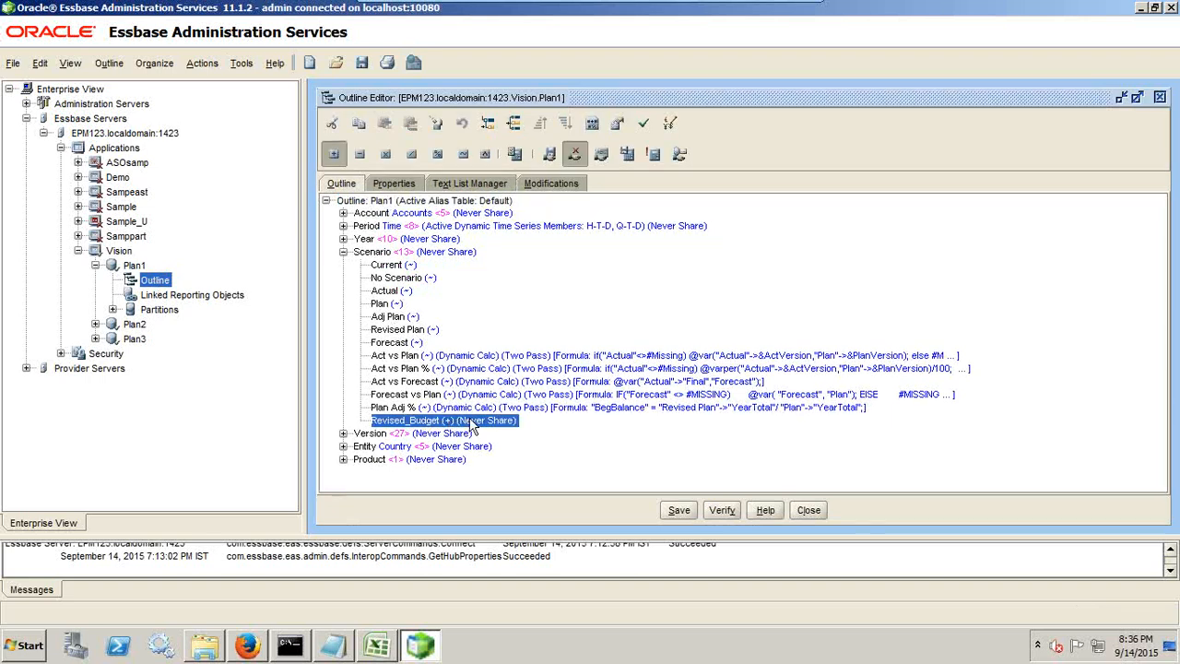
pyautogui.press('+')
# Step: Return to Excel and examine the storage settings in the Revised_Budget row
pyautogui.click(376, 646)
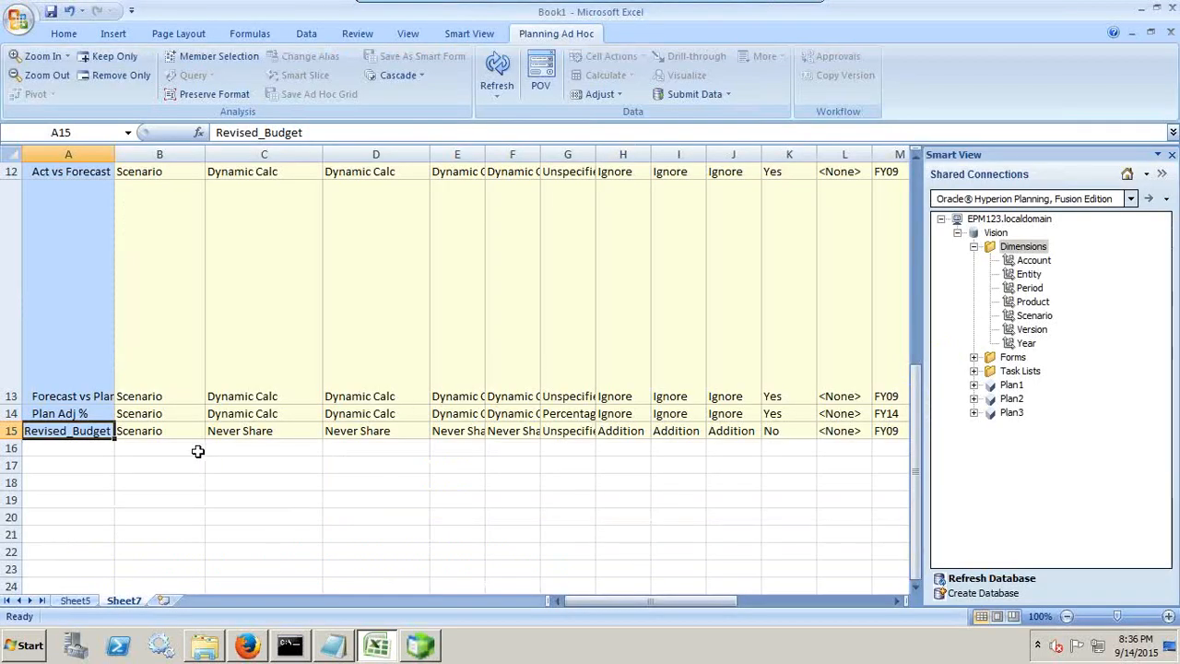
pyautogui.click(190, 436)
pyautogui.click(288, 430)
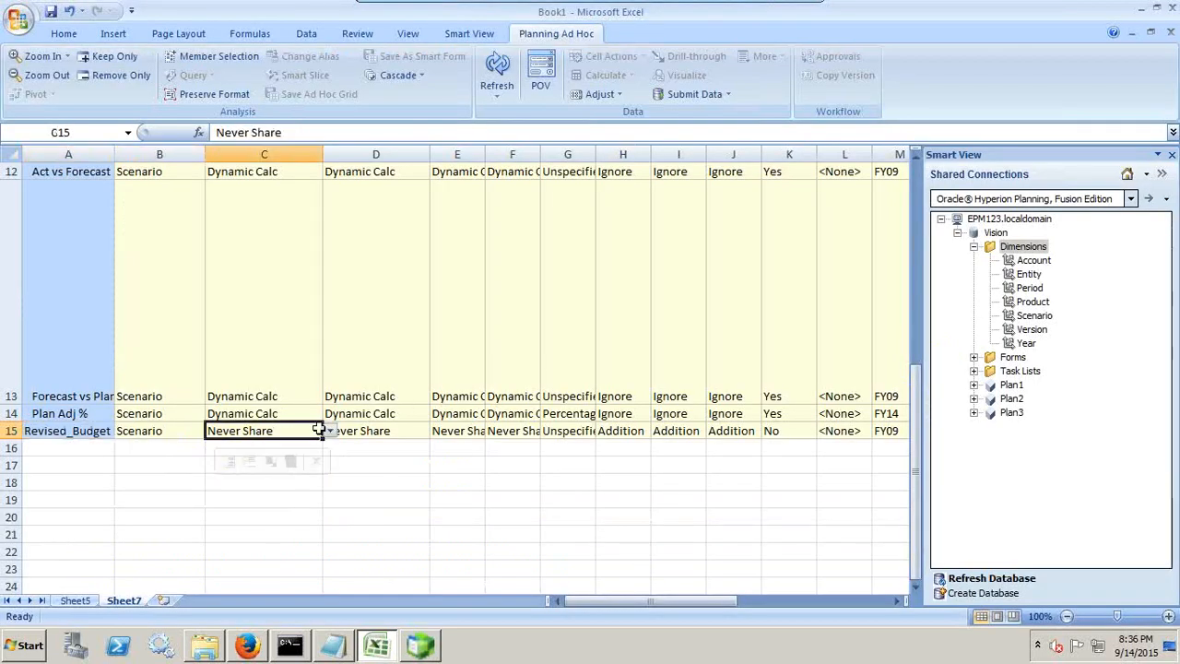
pyautogui.click(397, 427)
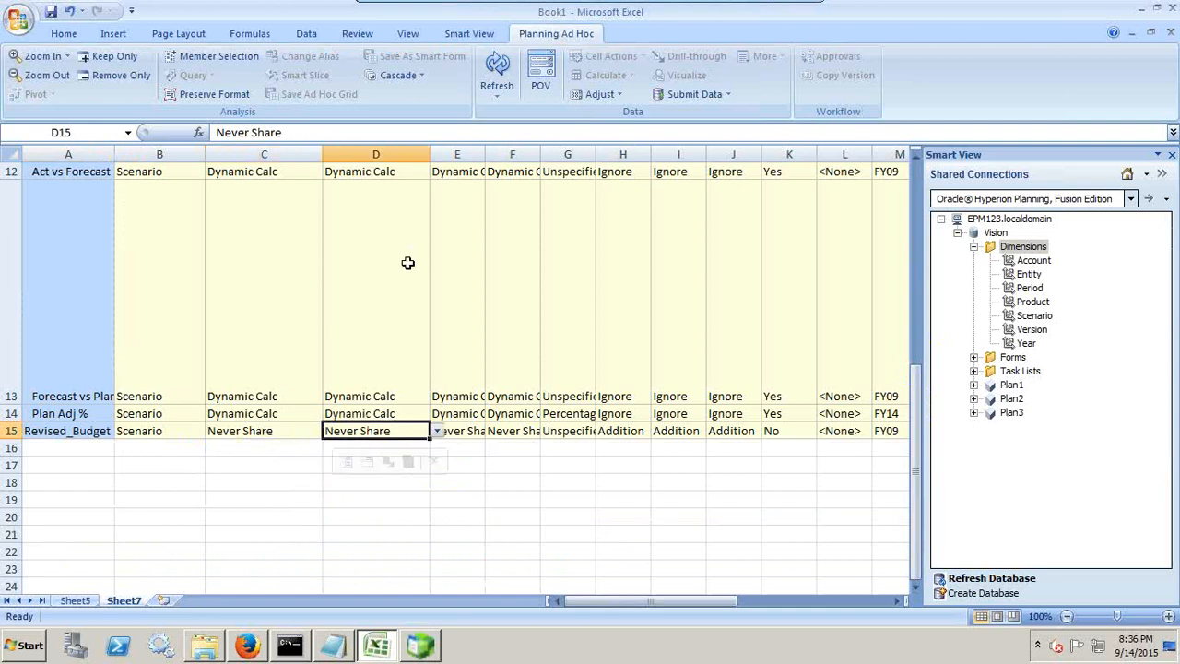
# Step: Try to change Revised_Budget's storage in cells C15 to F15 to Store by refreshing the grid
pyautogui.click(291, 435)
pyautogui.click(328, 431)
pyautogui.click(295, 478)
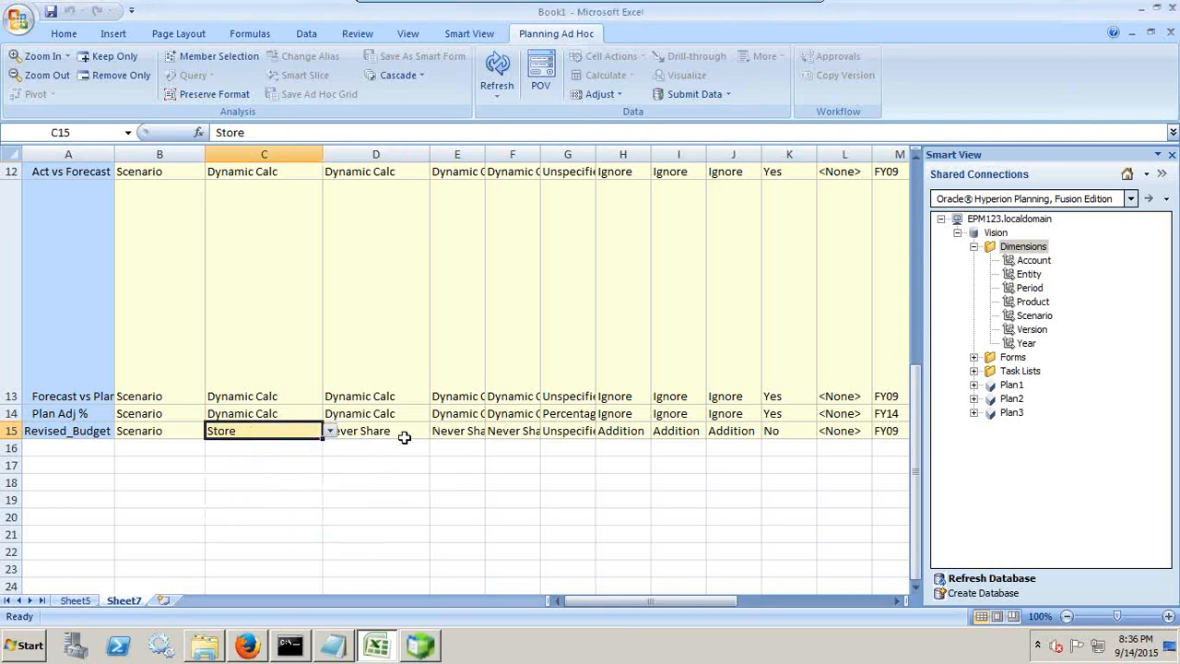
pyautogui.click(403, 437)
pyautogui.click(437, 432)
pyautogui.click(415, 475)
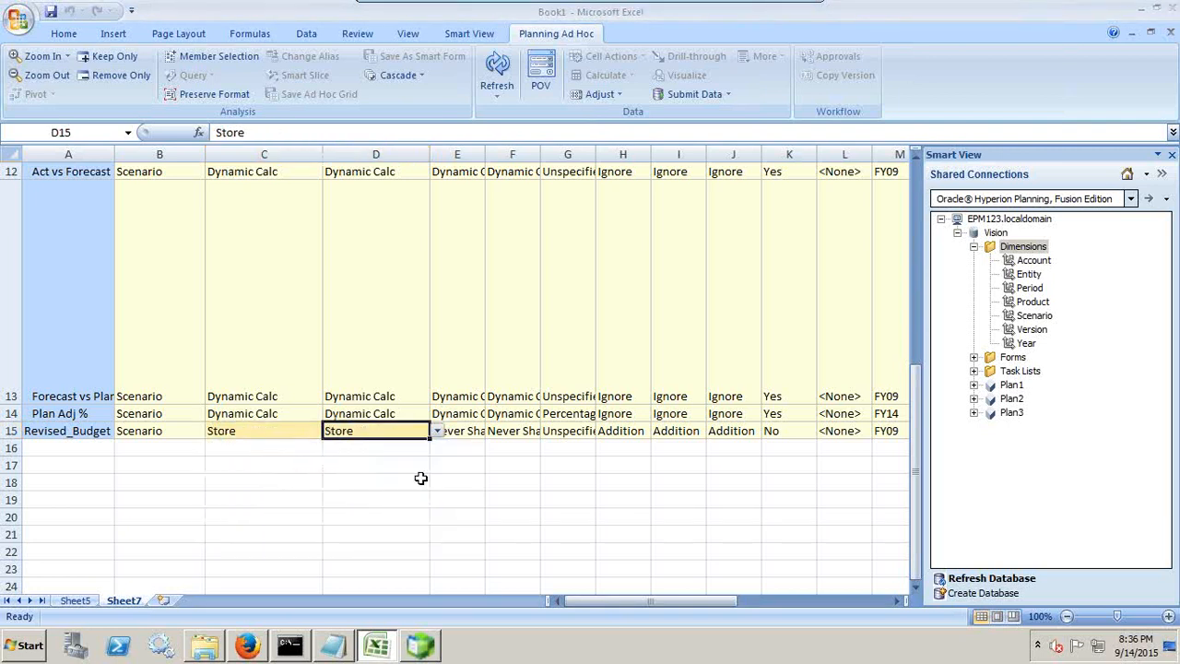
pyautogui.click(486, 435)
pyautogui.click(493, 432)
pyautogui.click(485, 475)
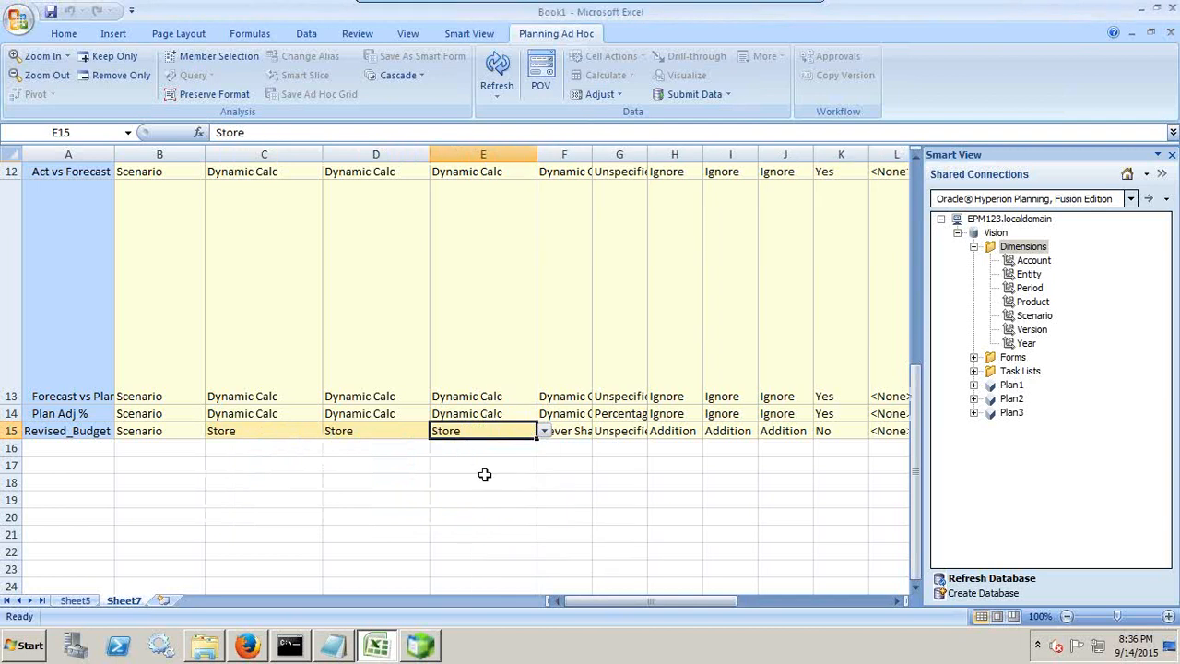
pyautogui.click(571, 432)
pyautogui.click(573, 432)
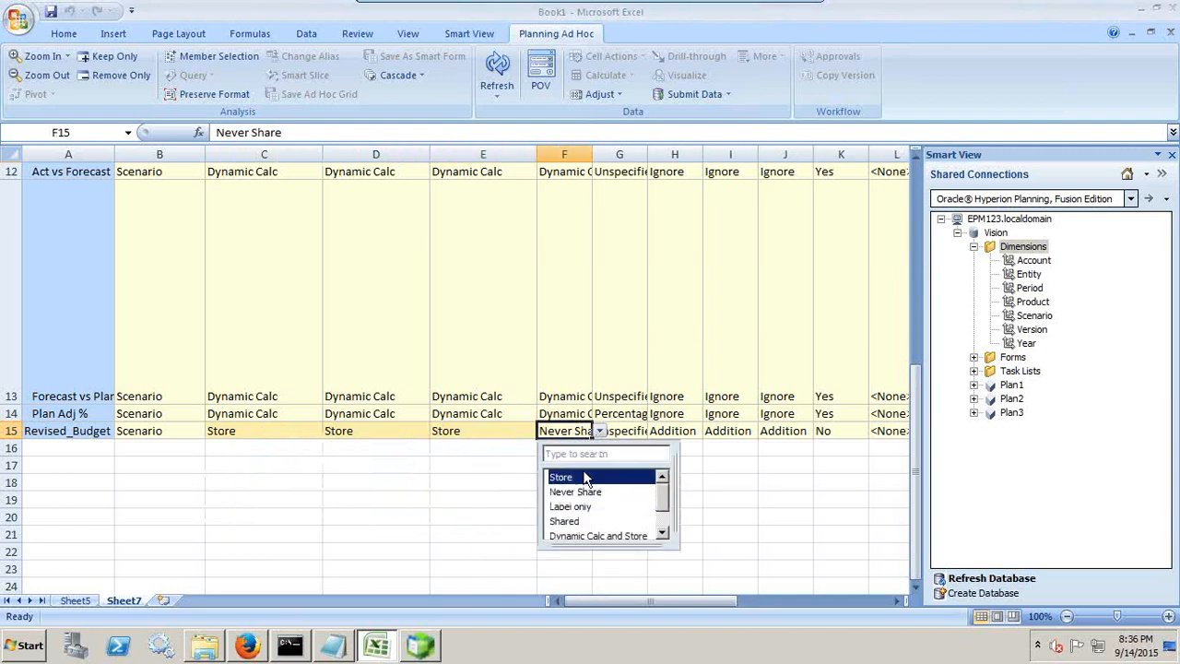
pyautogui.click(565, 474)
pyautogui.click(518, 461)
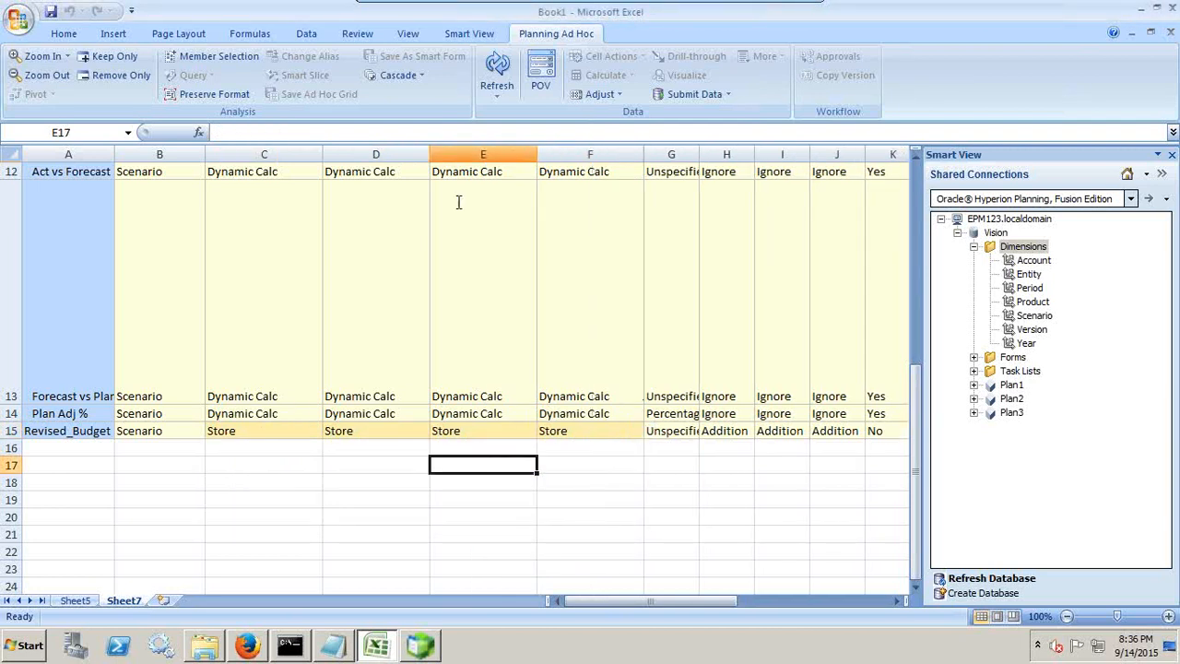
pyautogui.click(498, 69)
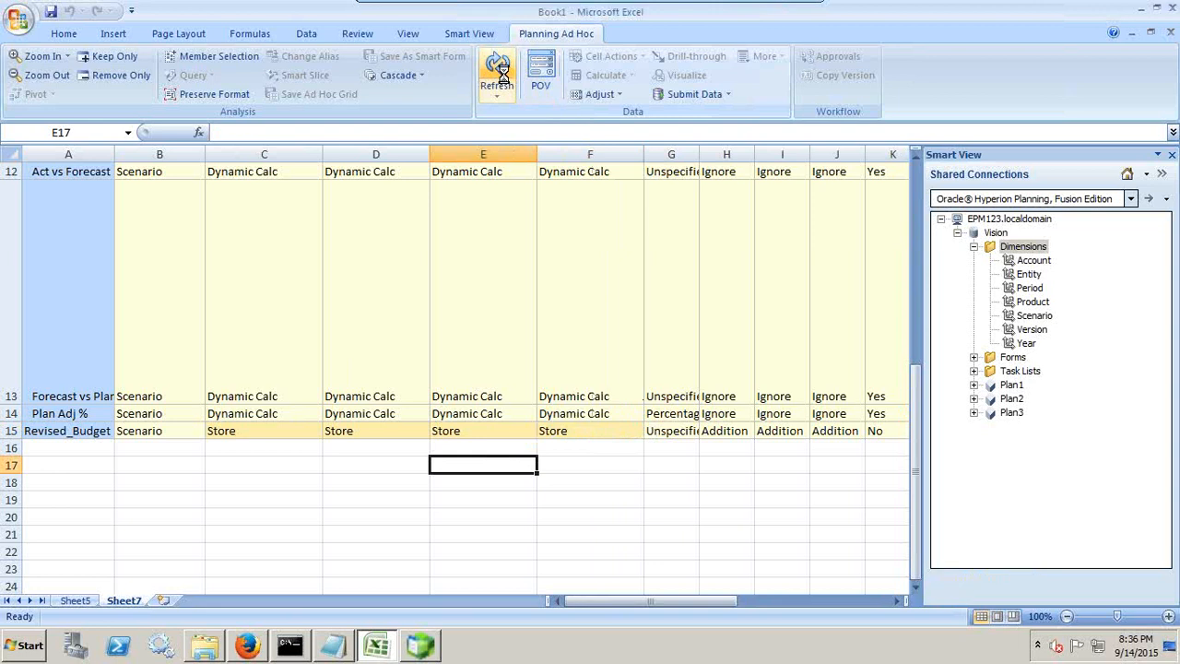
# Step: Set Revised_Budget's four storage cells, C15 to F15, to Store and submit the change
pyautogui.click(265, 432)
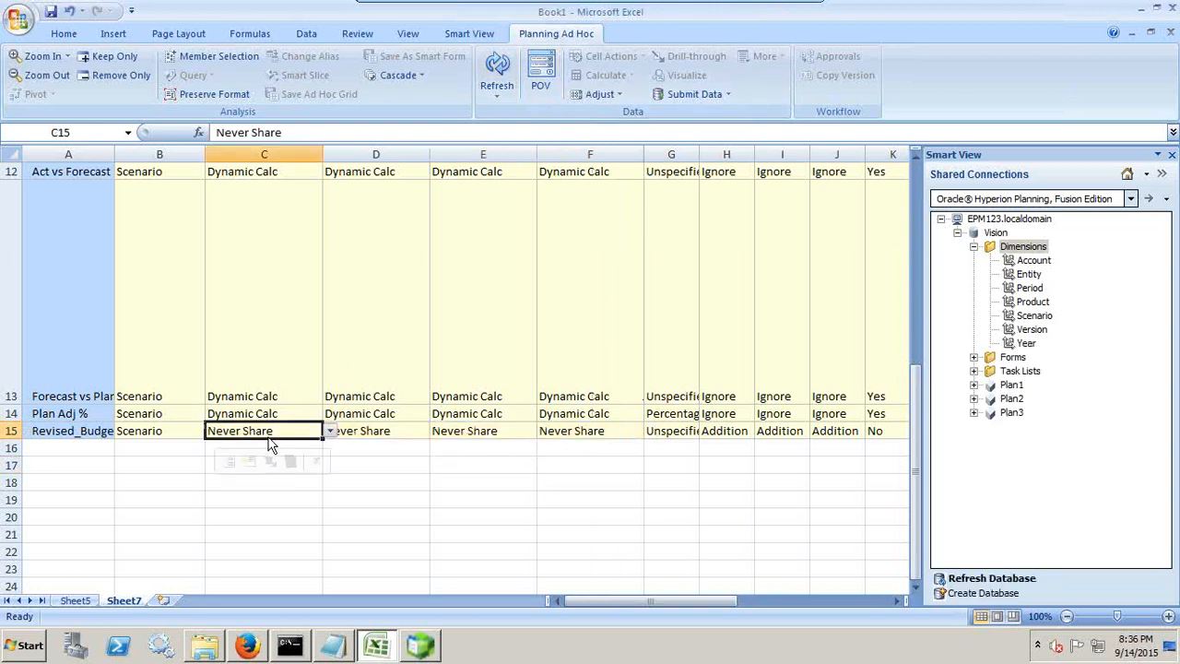
pyautogui.click(329, 430)
pyautogui.click(287, 478)
pyautogui.click(417, 431)
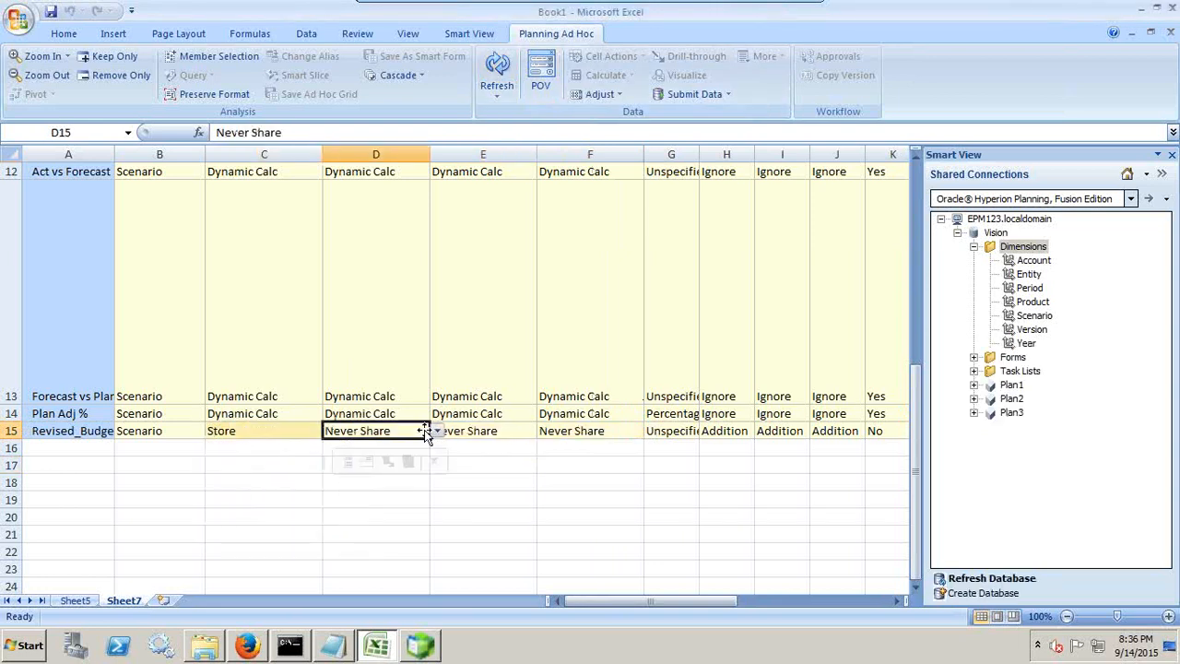
pyautogui.click(437, 432)
pyautogui.click(400, 478)
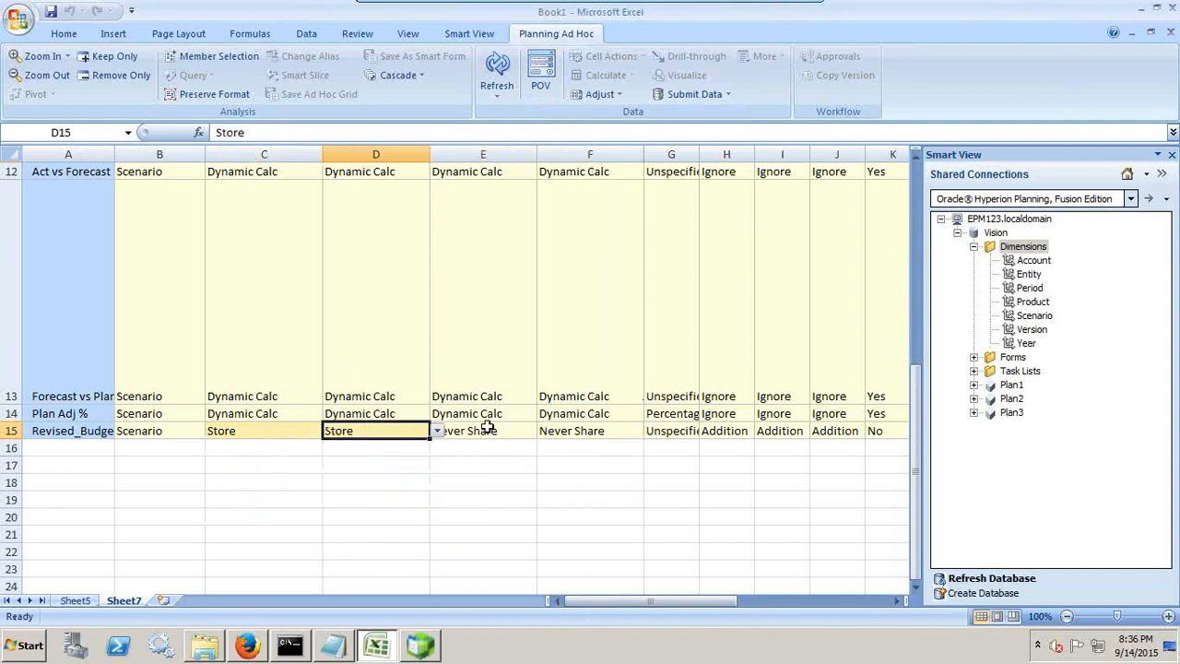
pyautogui.click(488, 429)
pyautogui.click(544, 432)
pyautogui.click(461, 476)
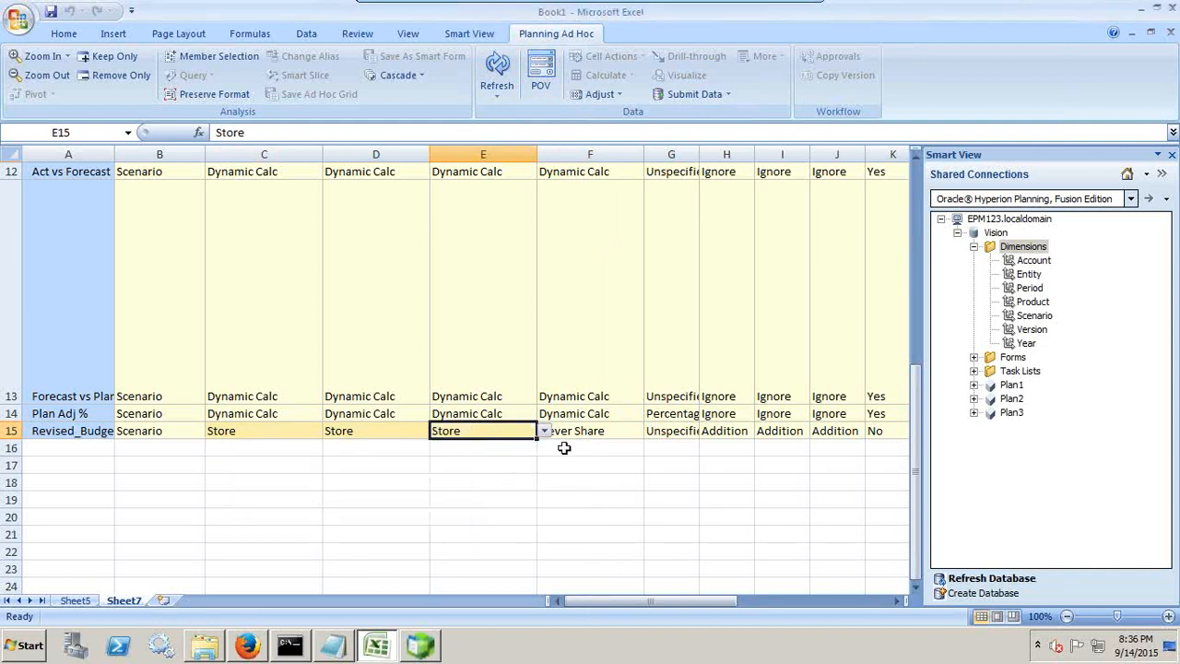
pyautogui.click(597, 433)
pyautogui.click(651, 430)
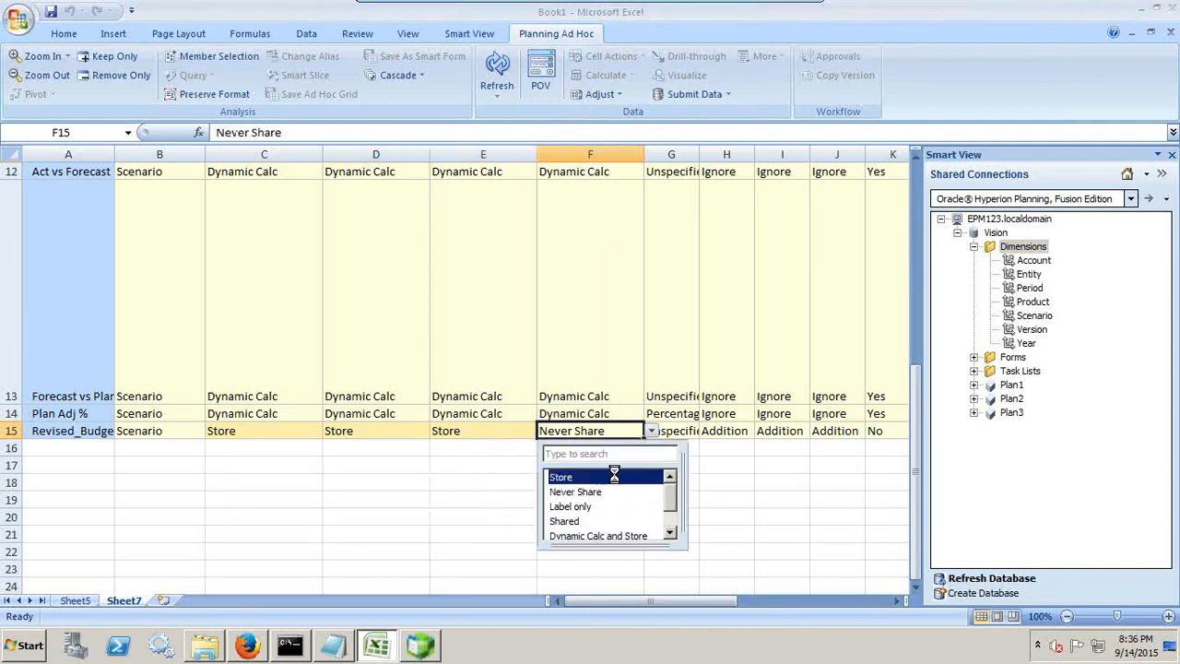
pyautogui.click(614, 475)
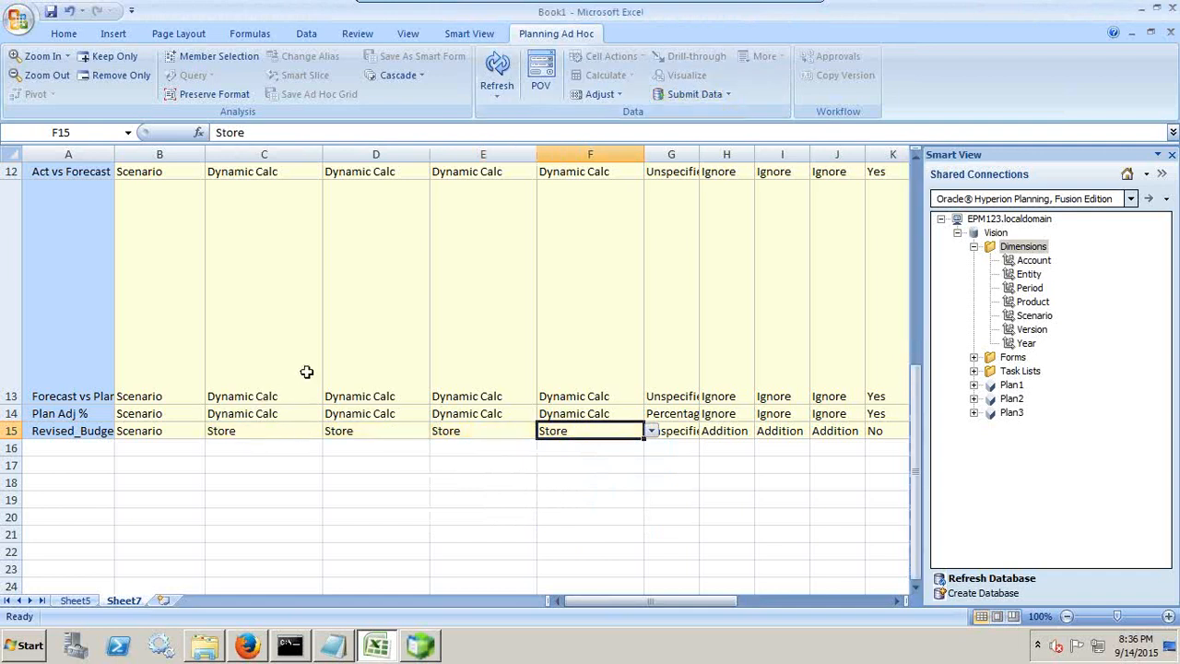
# Step: Open the Refresh Database dialog from the Dimensions folder, and close the Plan1 outline in Essbase Administration Services
pyautogui.rightClick(1026, 249)
pyautogui.click(1052, 257)
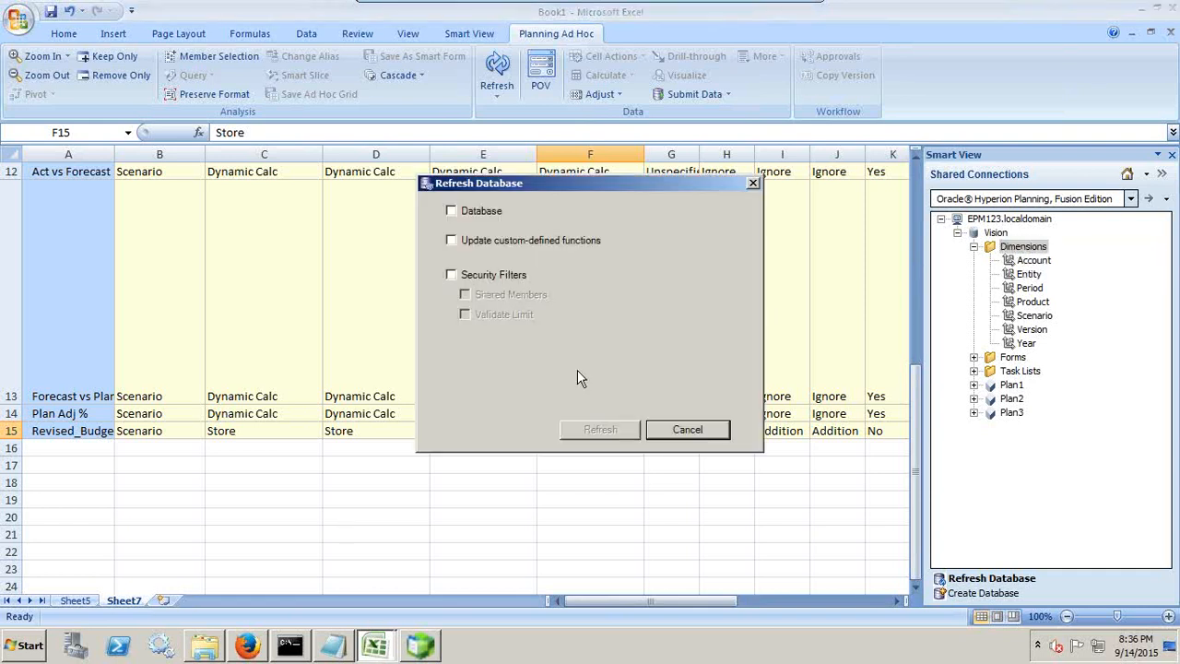
pyautogui.click(418, 648)
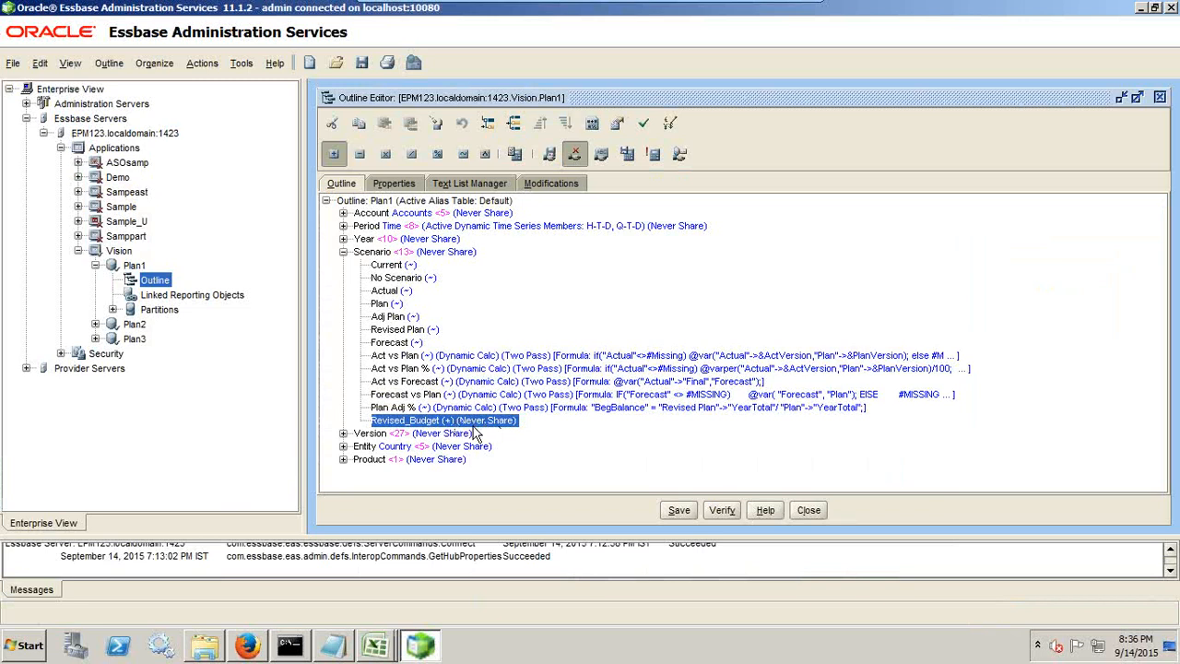
pyautogui.click(808, 510)
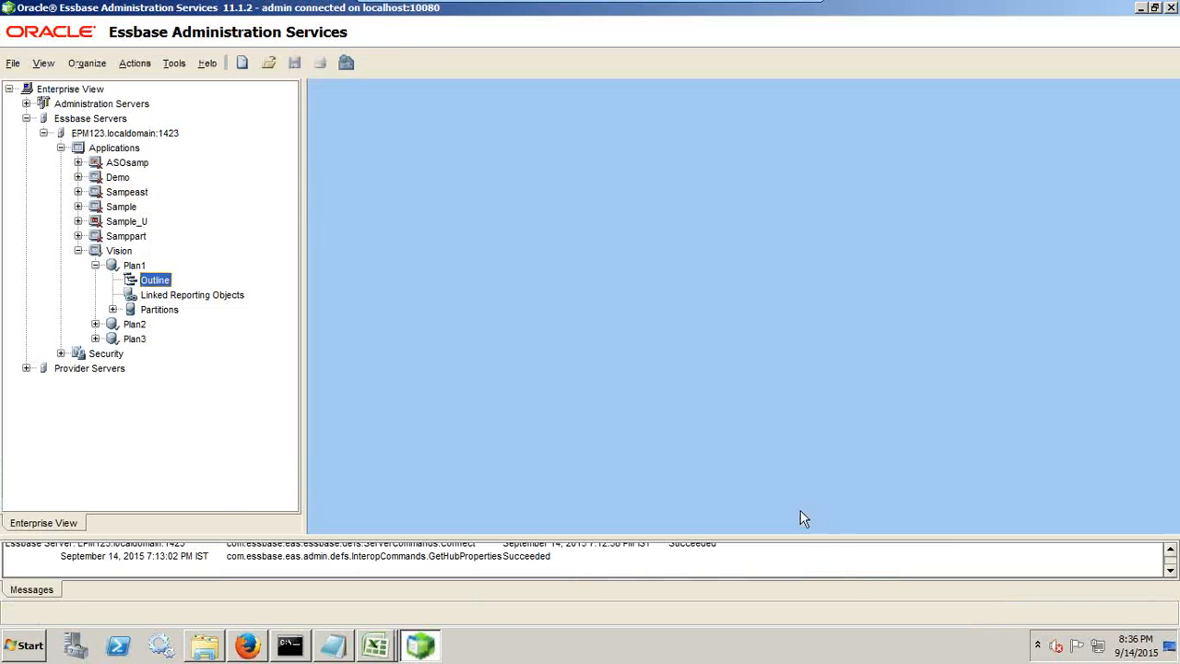
# Step: Return to Excel and refresh the Vision database with only the Database option selected
pyautogui.hotkey('alt', 'Tab')
pyautogui.click(610, 431)
pyautogui.click(657, 390)
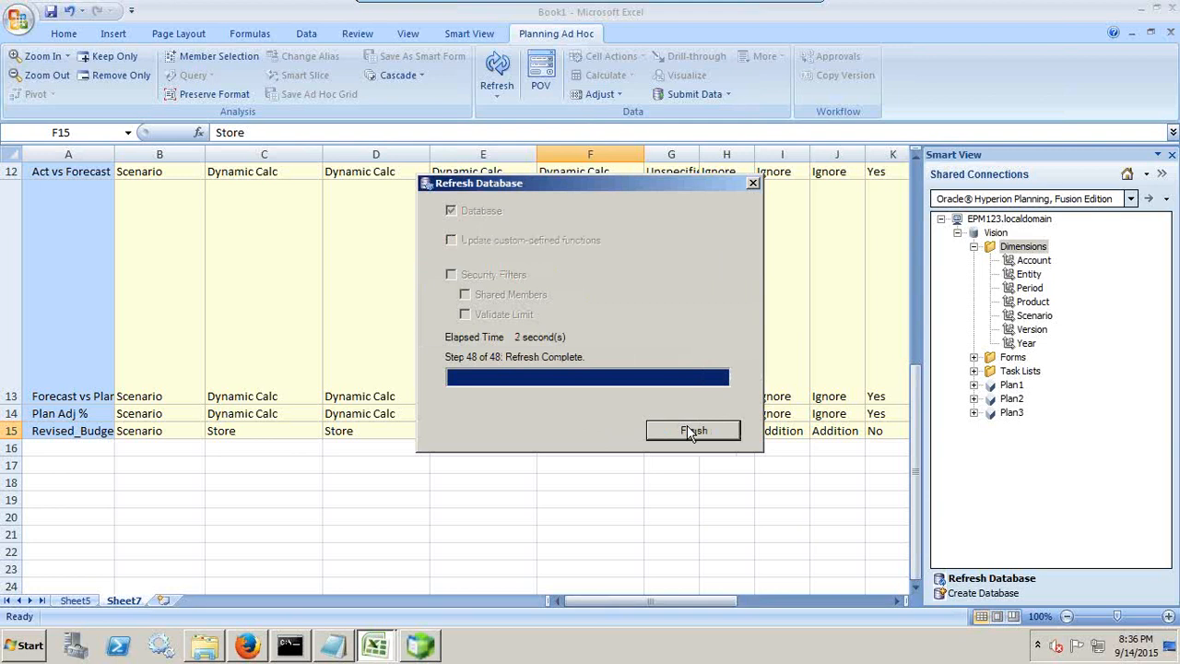
pyautogui.click(690, 430)
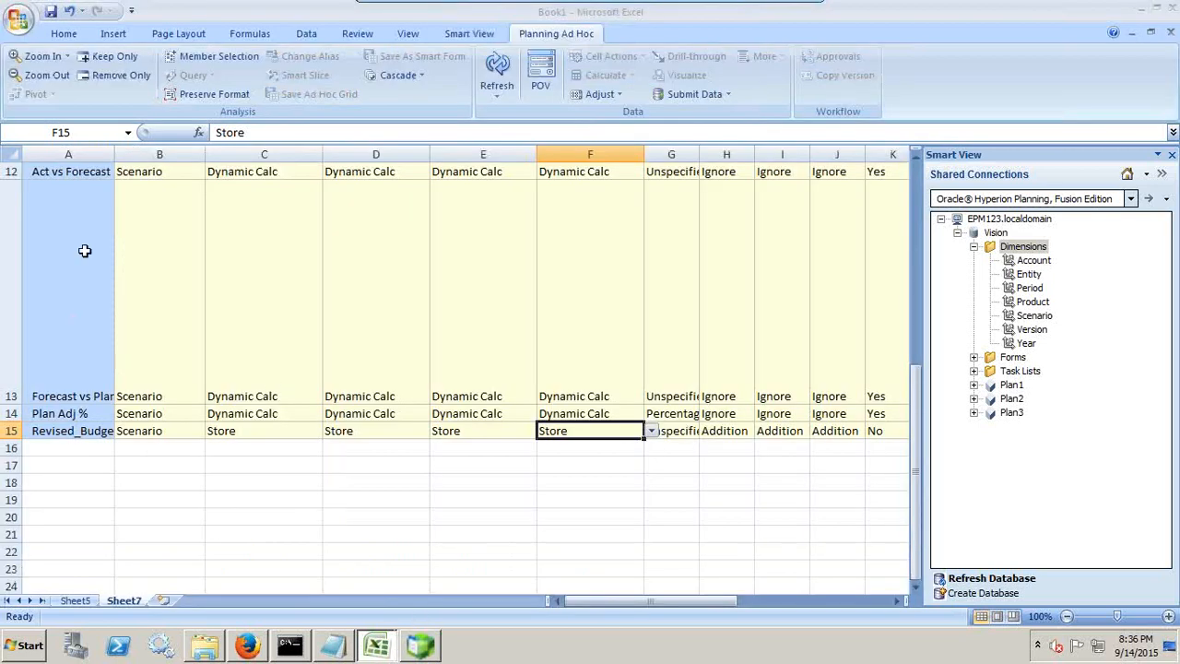
# Step: Switch to Essbase Administration Services, reopen Vision's Plan1 outline, and check Revised_Budget's storage property under Scenario
pyautogui.click(417, 646)
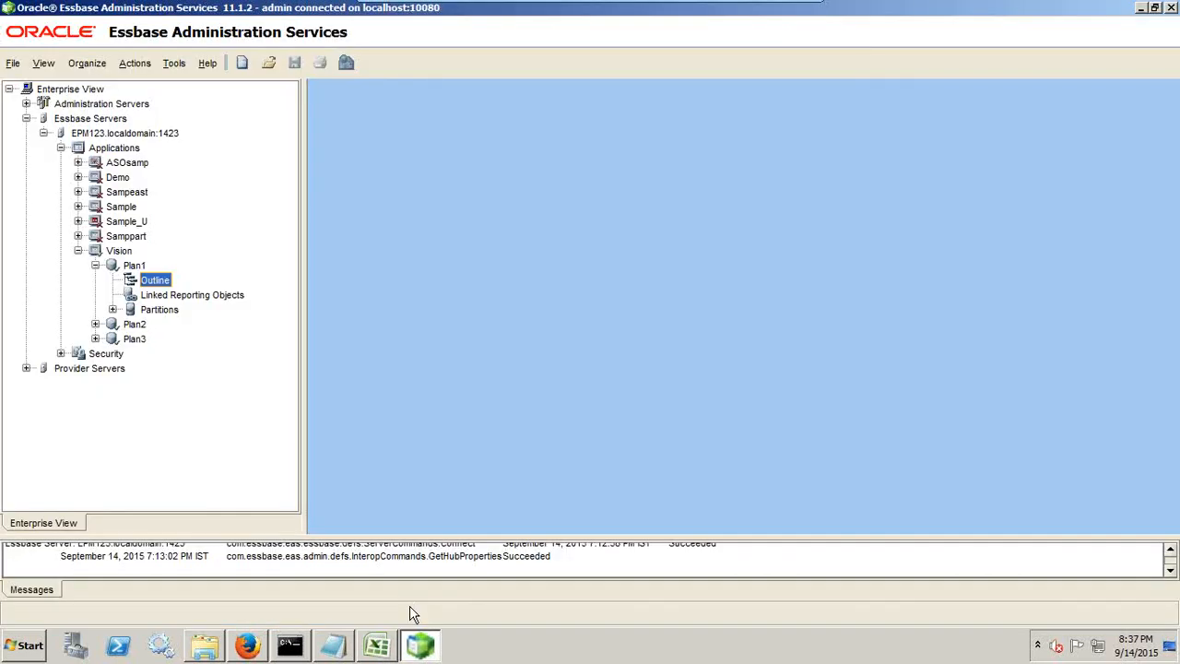
pyautogui.doubleClick(157, 280)
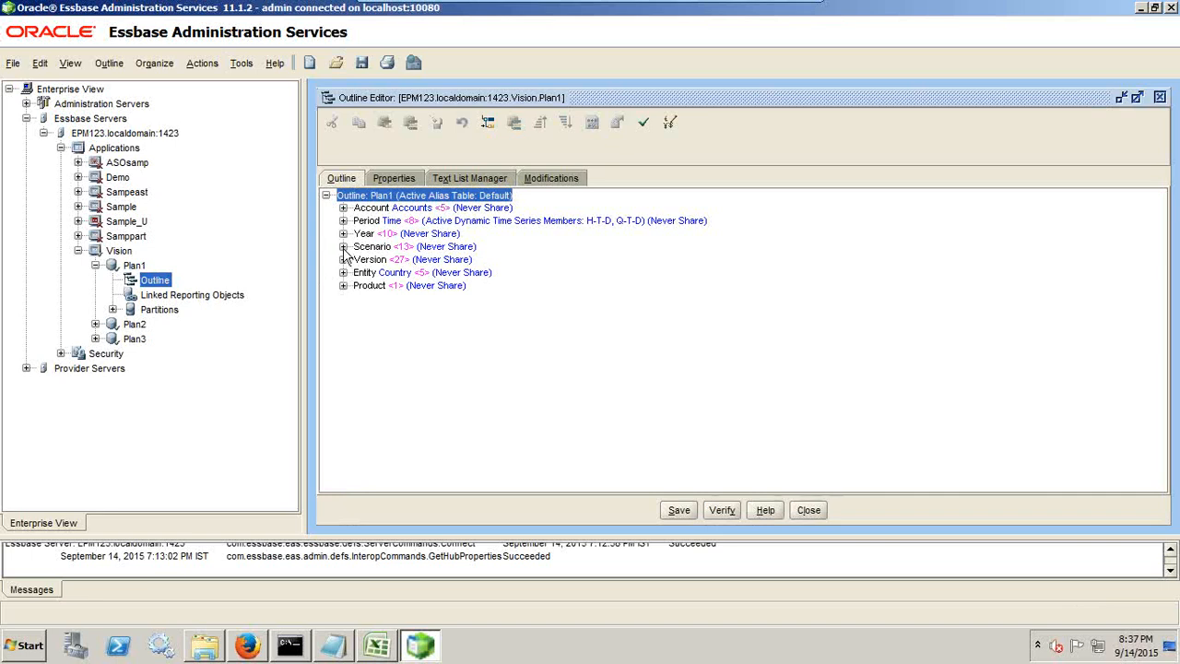
pyautogui.click(343, 246)
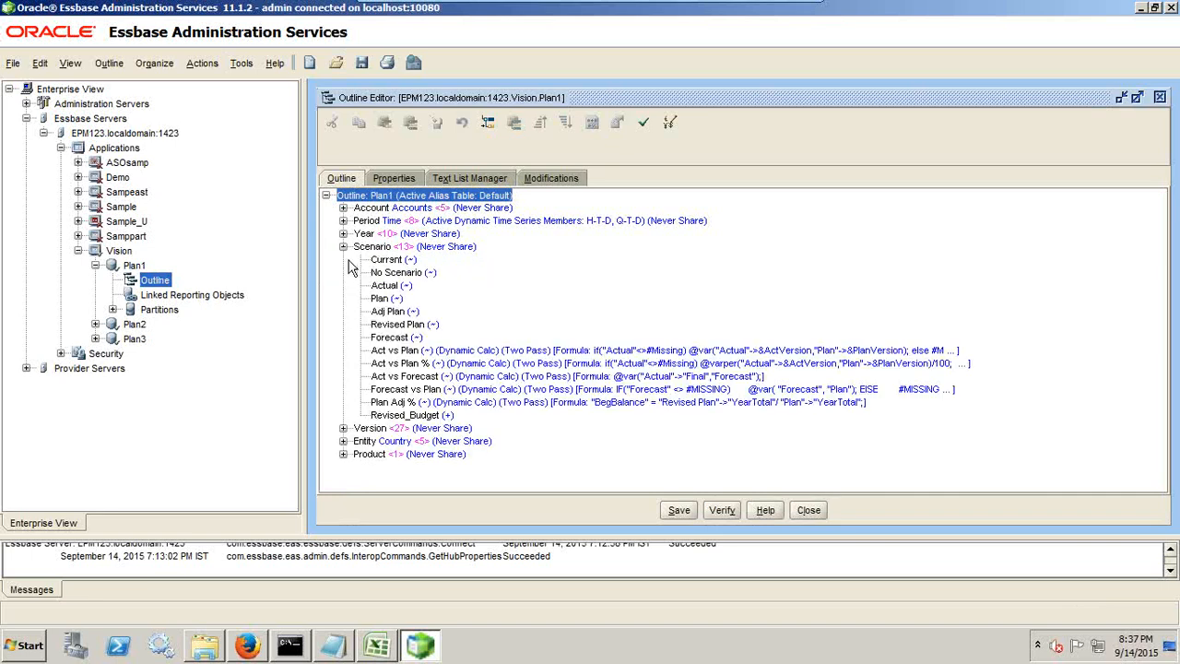
pyautogui.click(409, 414)
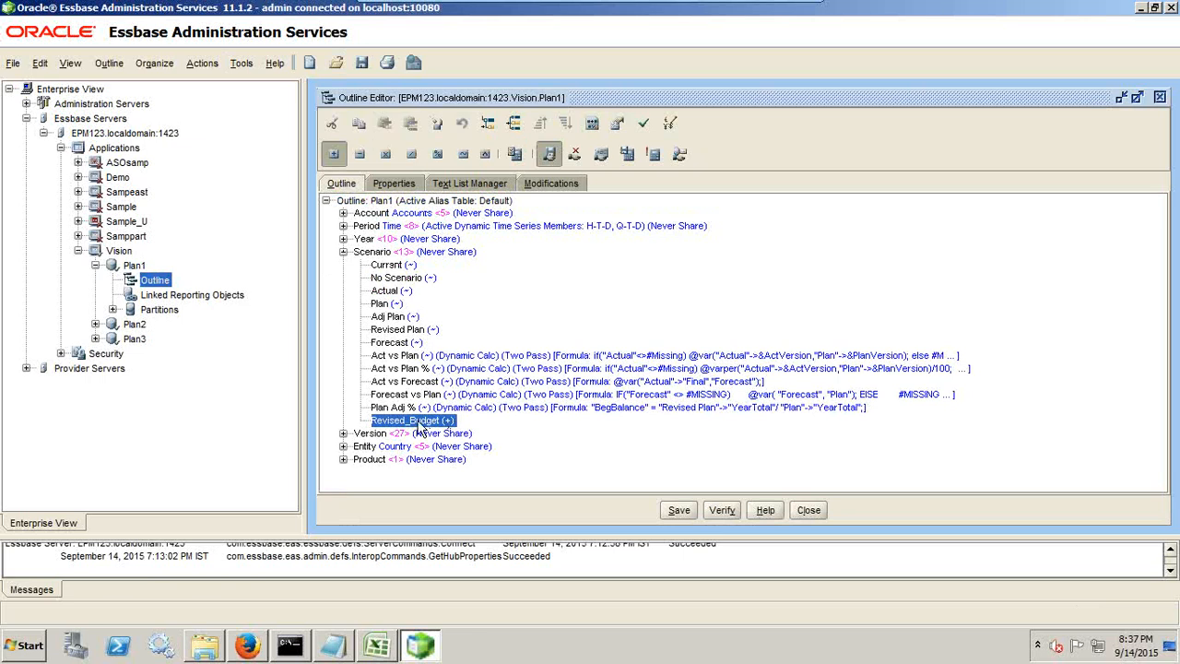
# Step: Switch to Firefox and open the Scenario dimension in Vision's dimension editor to check for Revised_Budget
pyautogui.click(247, 645)
pyautogui.click(206, 120)
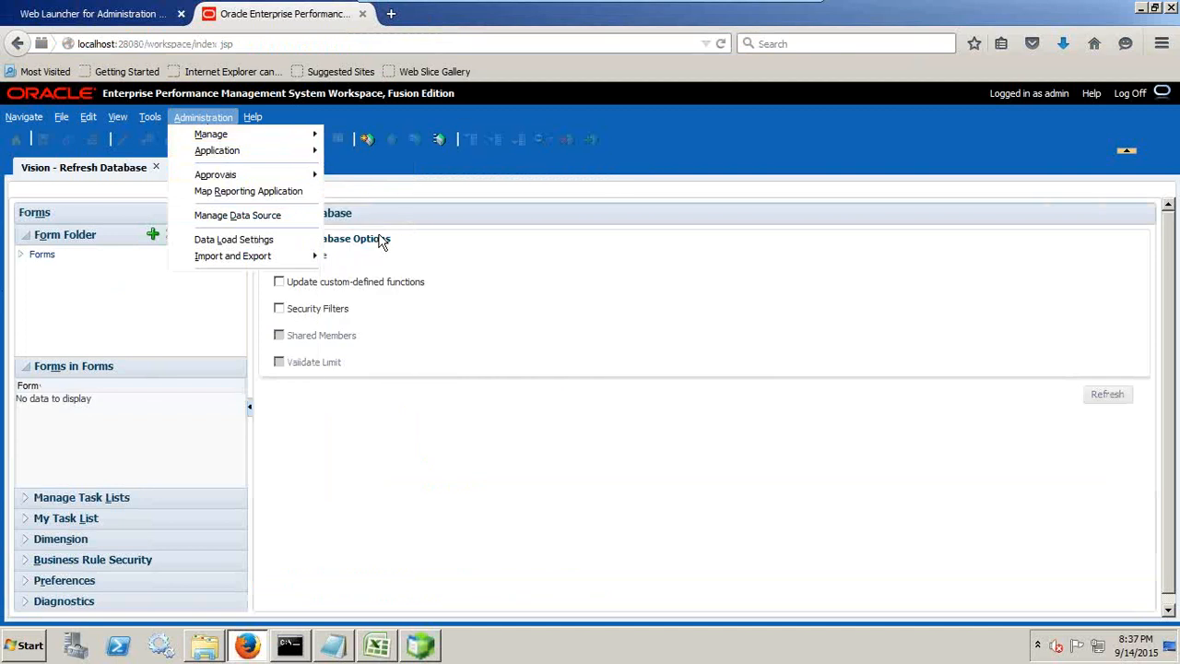
pyautogui.moveTo(266, 140)
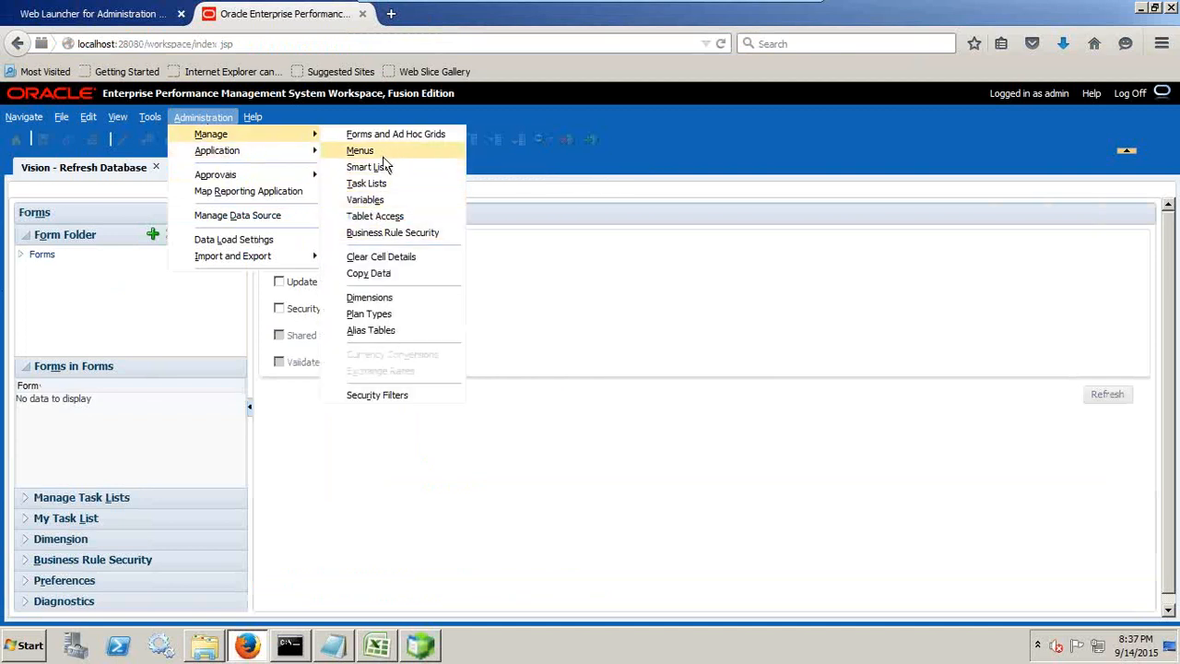
pyautogui.click(371, 298)
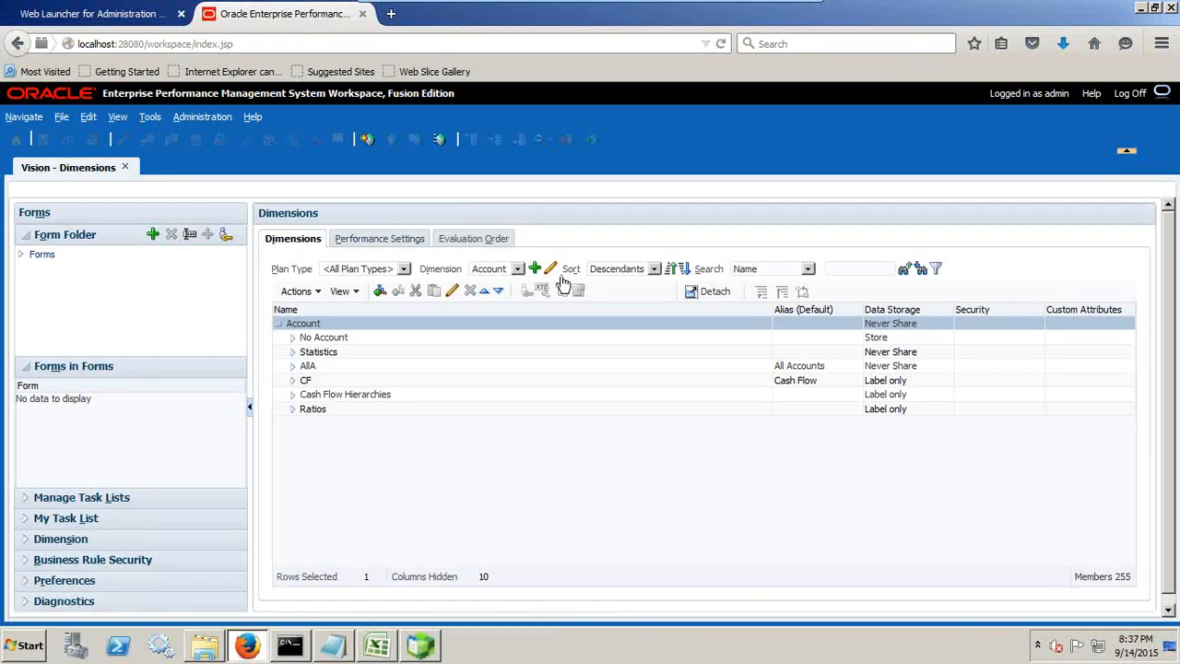
pyautogui.click(517, 268)
pyautogui.click(493, 328)
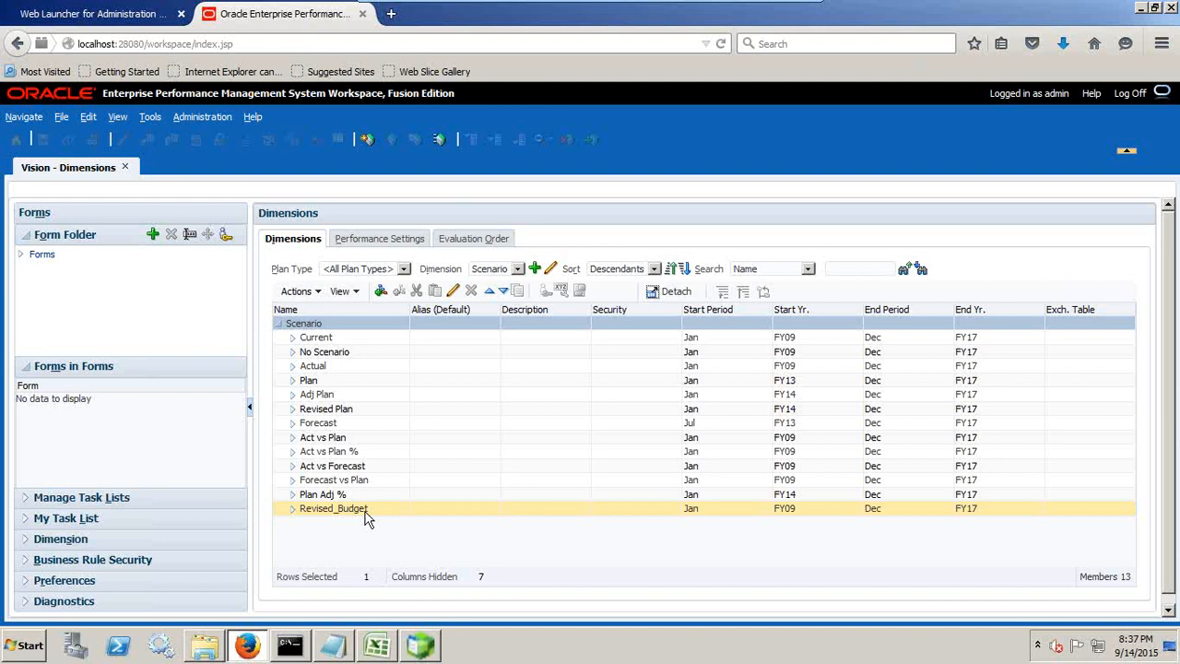
# Step: Return to Excel and review the Revised_Budget row in the Scenario grid
pyautogui.click(378, 640)
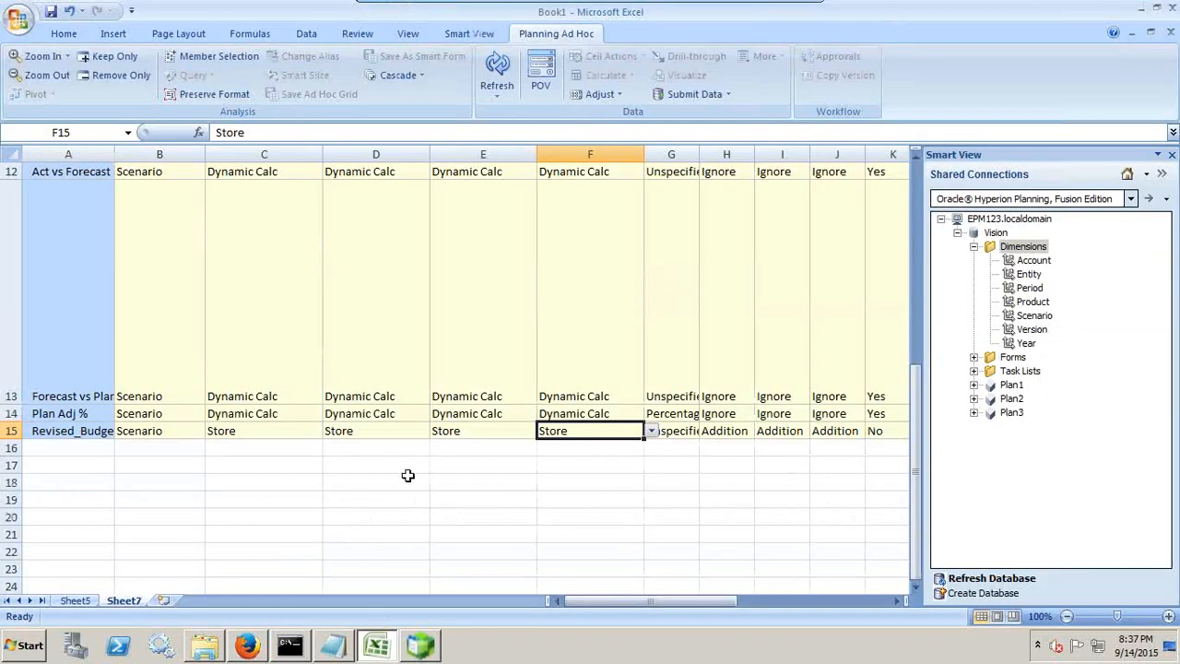
pyautogui.click(145, 431)
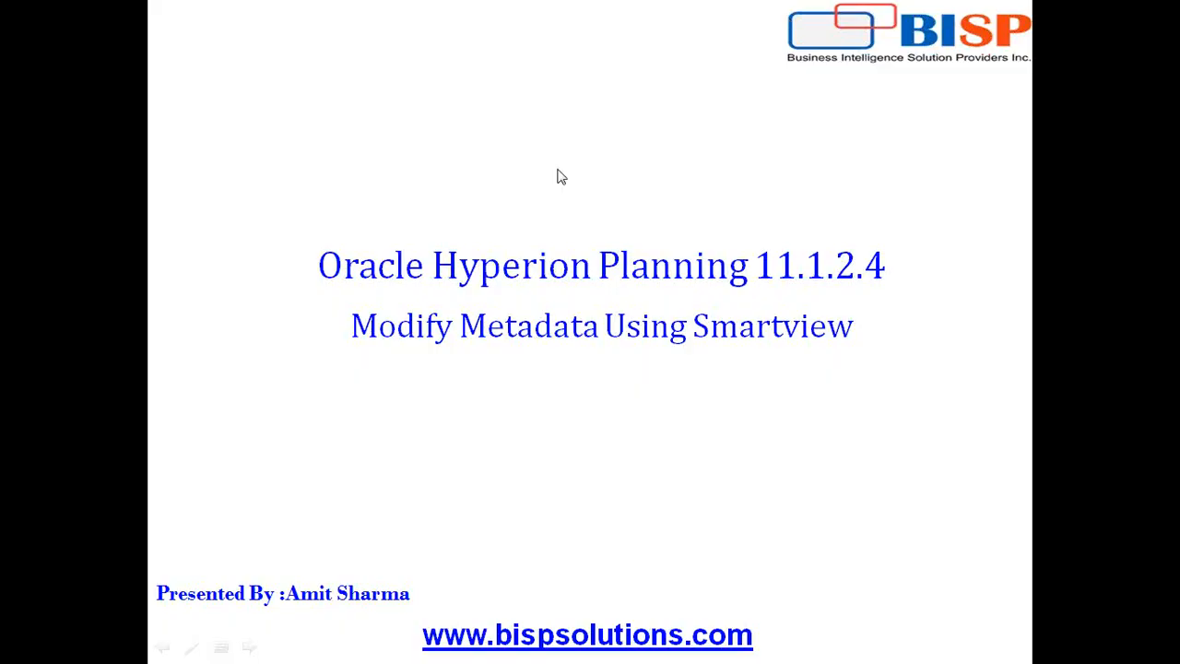
pyautogui.click(622, 338)
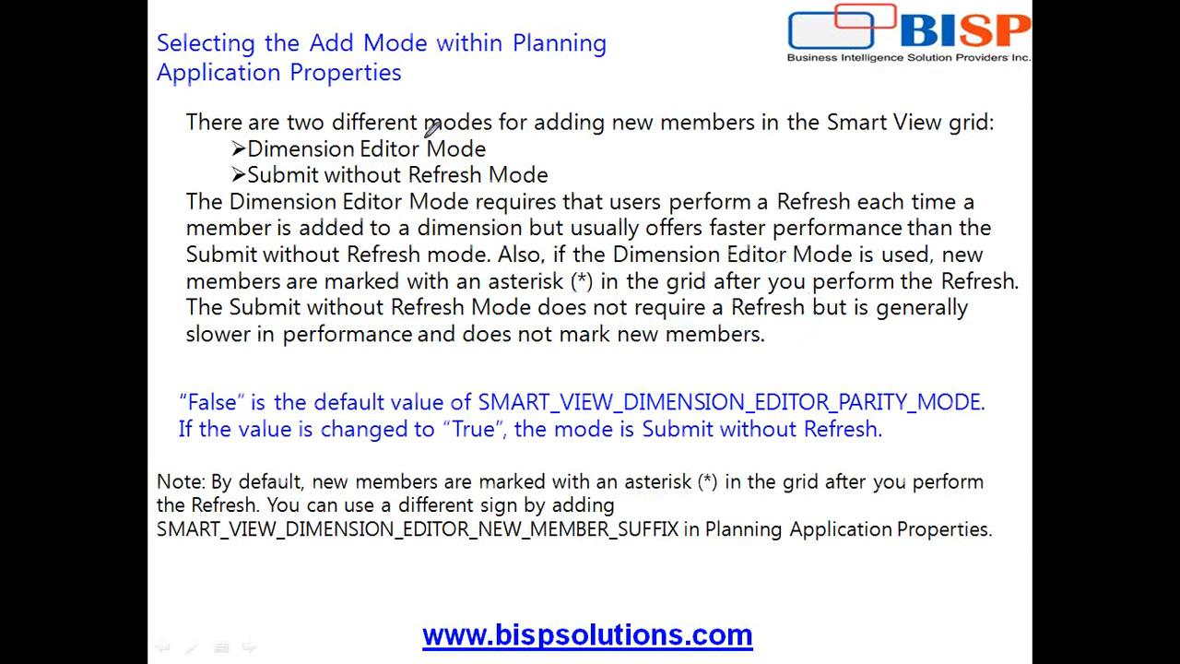
pyautogui.moveTo(219, 139)
pyautogui.mouseDown()
pyautogui.moveTo(223, 154)
pyautogui.moveTo(350, 162)
pyautogui.moveTo(510, 155)
pyautogui.moveTo(508, 143)
pyautogui.moveTo(290, 129)
pyautogui.moveTo(238, 153)
pyautogui.moveTo(258, 174)
pyautogui.moveTo(554, 175)
pyautogui.mouseUp()
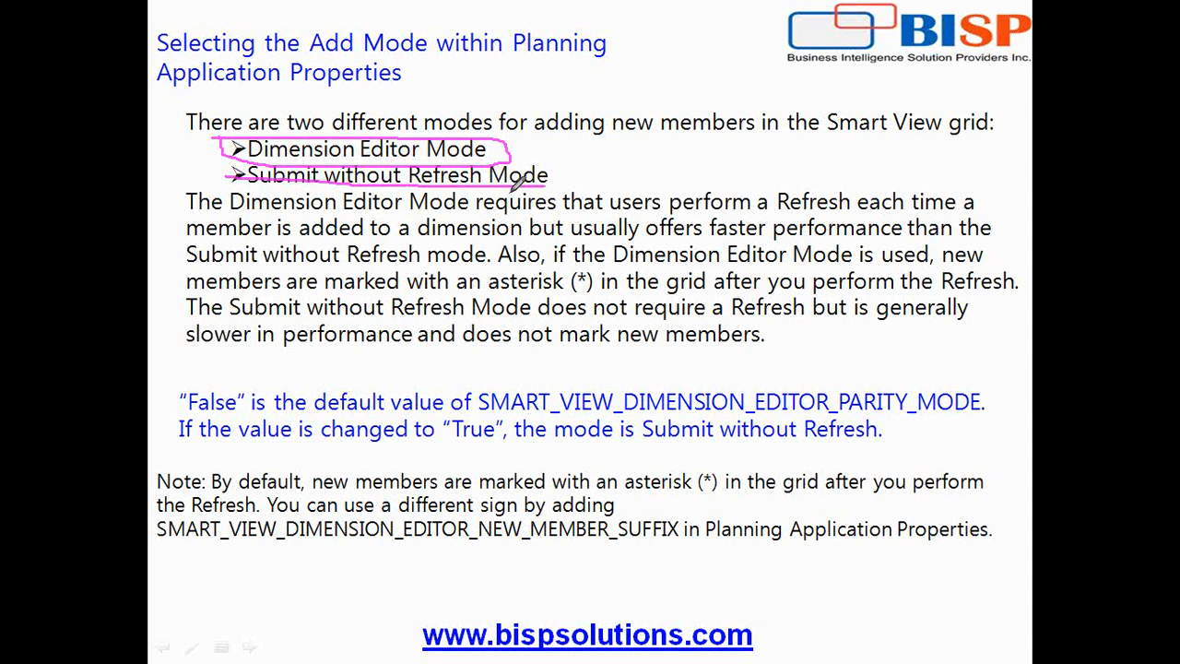